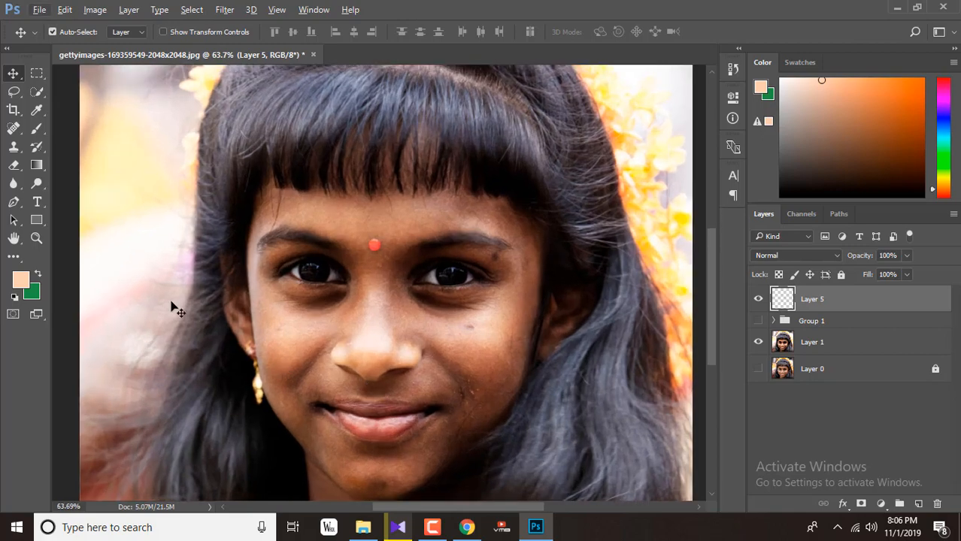
- Sample a light skin tone from the side of the nose with the Eyedropper as the foreground color
left_click(36, 110)
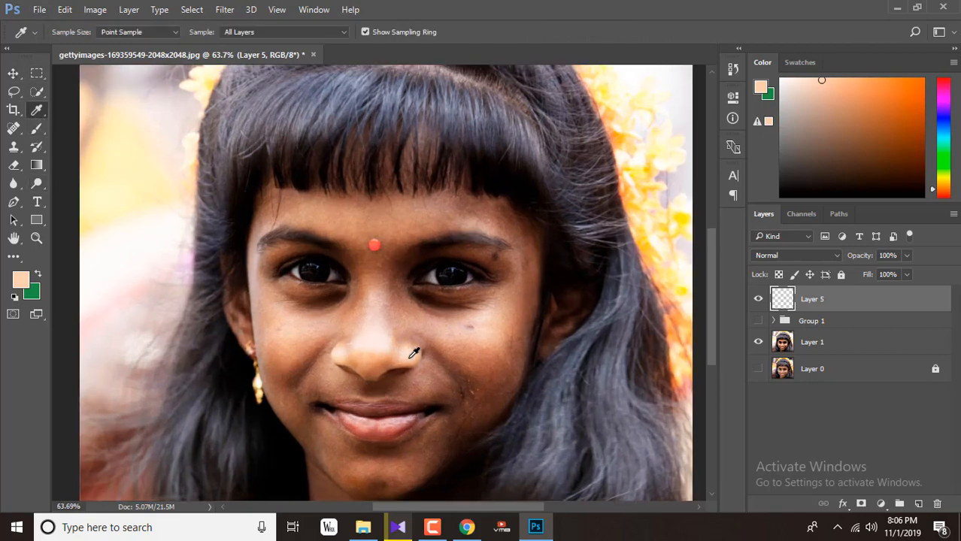
scroll(414, 353, "up", 6)
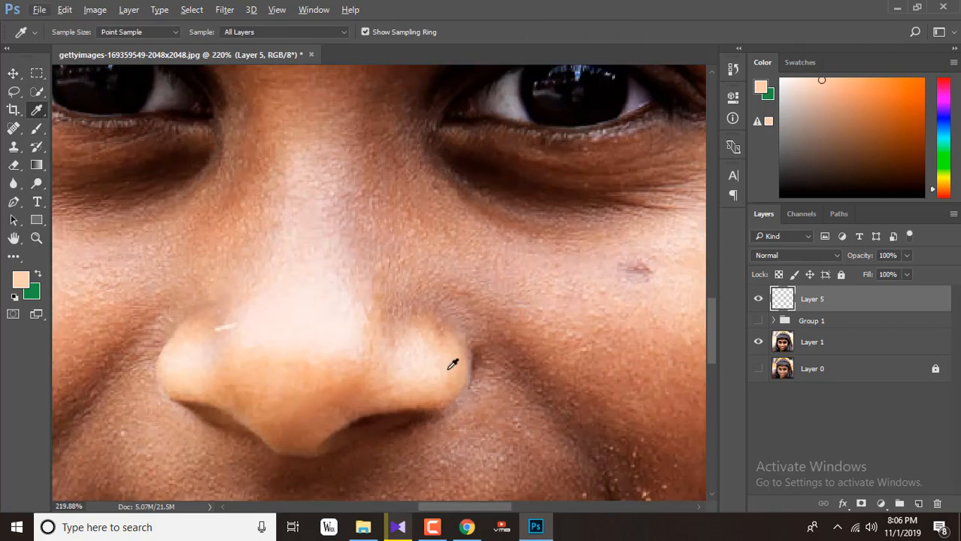
left_click(451, 362)
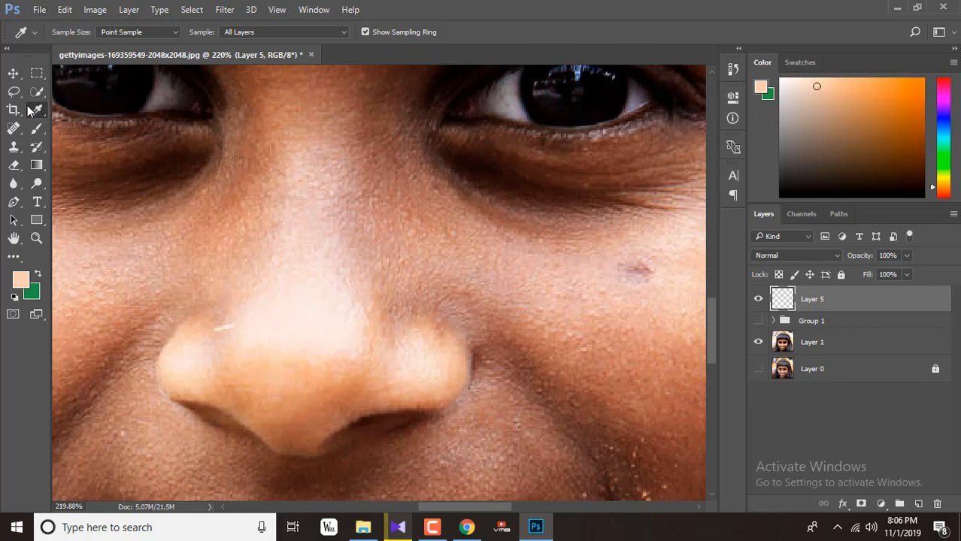
- Set up the Brush tool with a size of 127 px, 100% hardness and 50% flow
scroll(290, 232, "down", 8)
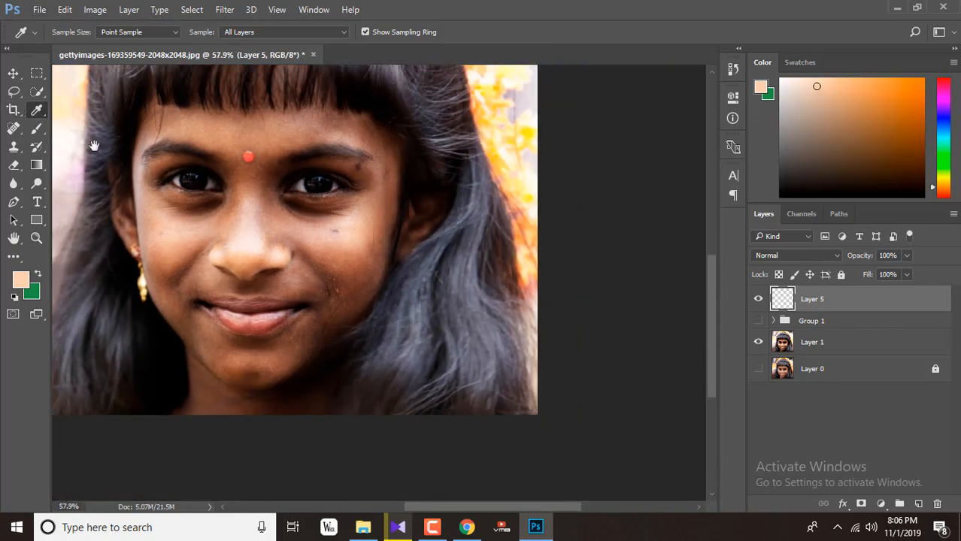
scroll(308, 255, "down", 1)
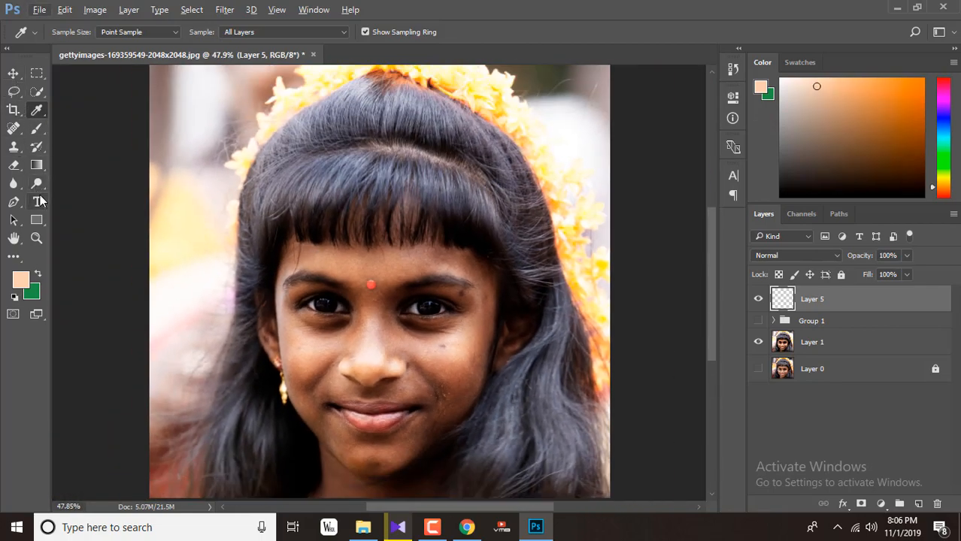
left_click(37, 128)
left_click(70, 33)
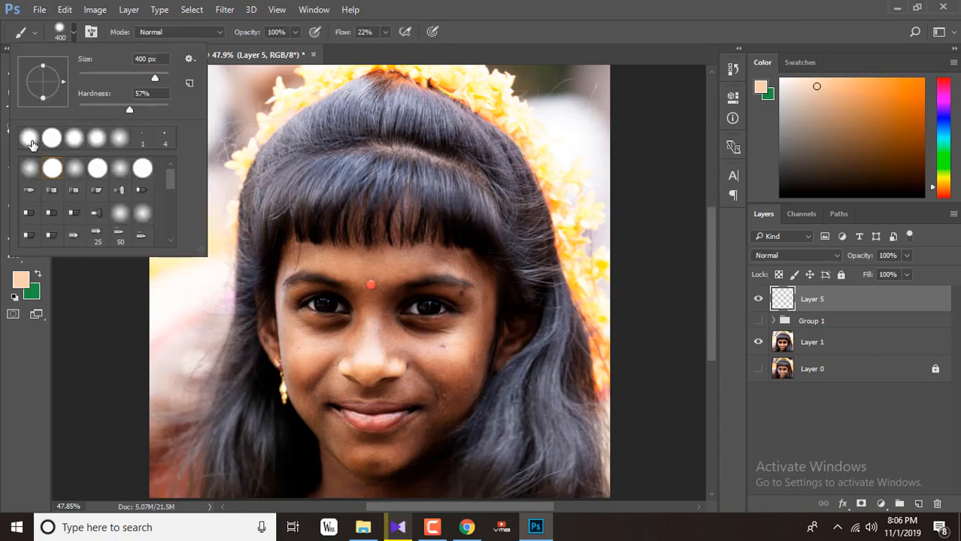
left_click_drag(154, 113, 174, 116)
left_click(130, 75)
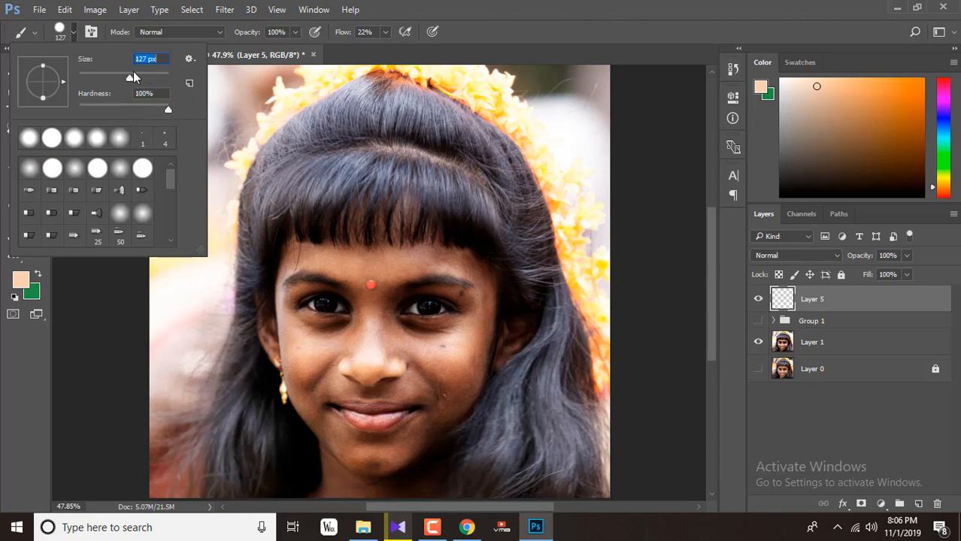
left_click(377, 32)
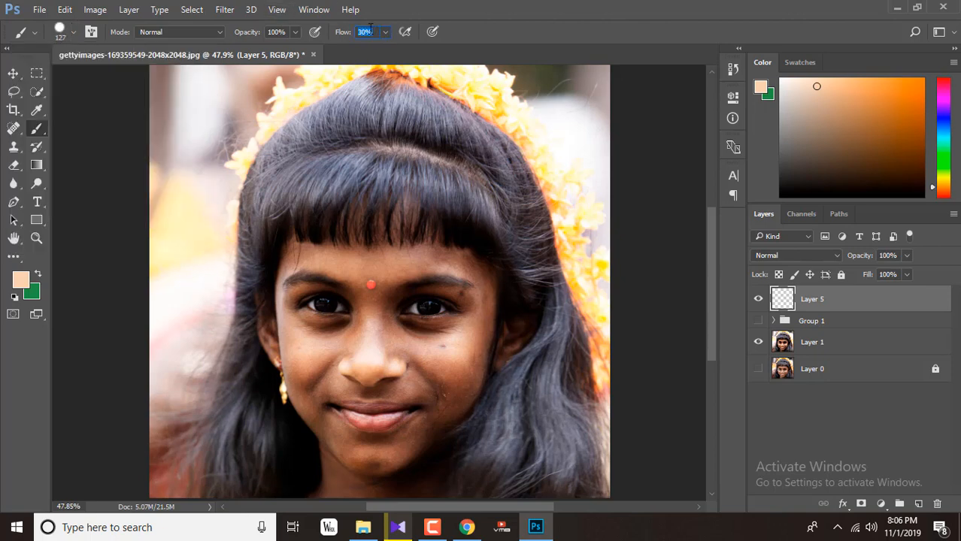
type("50")
left_click(285, 32)
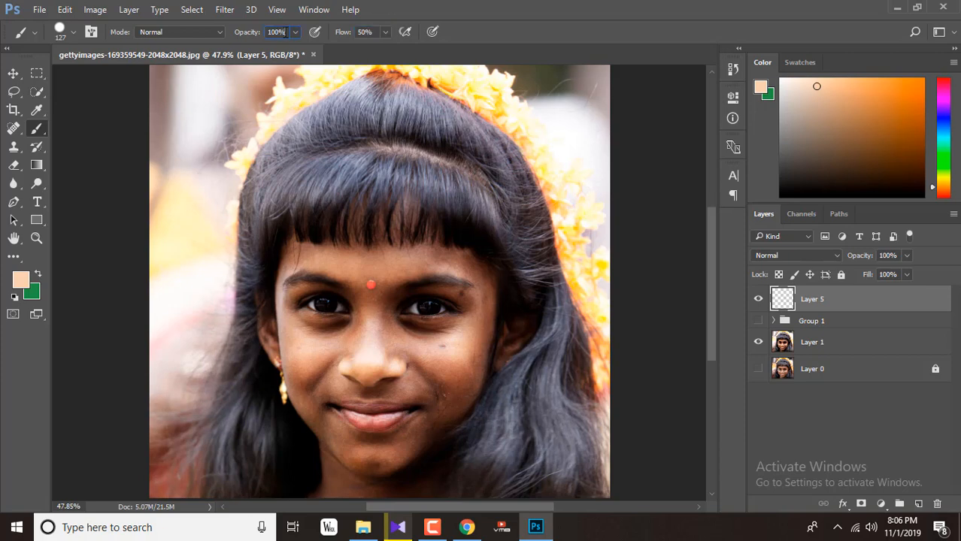
type("50")
mouse_move(352, 258)
left_mouse_down()
mouse_move(380, 292)
mouse_move(442, 310)
left_mouse_up()
key("ctrl+z")
left_click(296, 32)
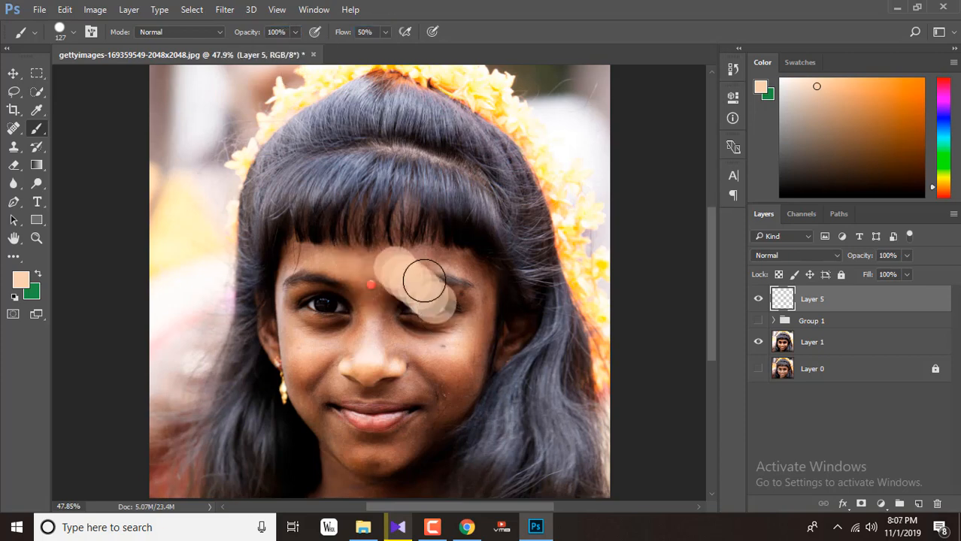
key("ctrl+z")
- Paint the sampled skin tone over the whole face on Layer 5, and over the chin and neck with the flow at 97%
scroll(408, 397, "up", 4)
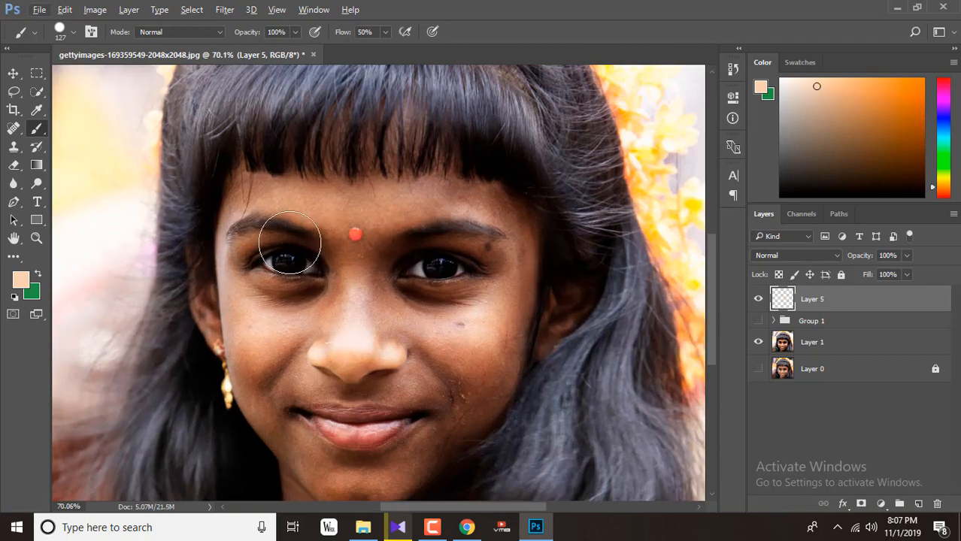
mouse_move(257, 197)
left_mouse_down()
mouse_move(236, 291)
mouse_move(284, 412)
mouse_move(371, 470)
mouse_move(444, 427)
mouse_move(487, 379)
mouse_move(506, 309)
mouse_move(505, 259)
mouse_move(478, 212)
mouse_move(391, 195)
mouse_move(299, 196)
mouse_move(282, 360)
mouse_move(386, 233)
mouse_move(462, 273)
mouse_move(417, 397)
mouse_move(397, 290)
left_mouse_up()
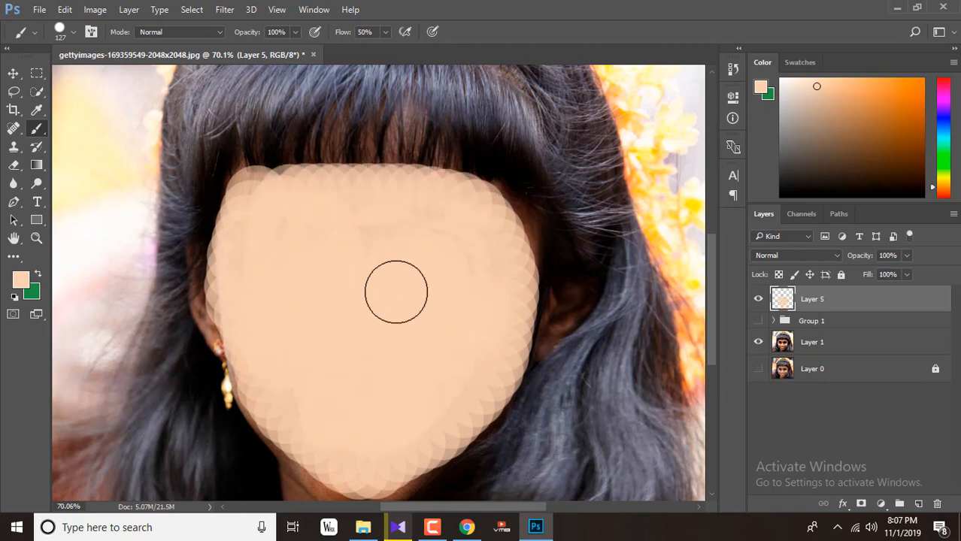
scroll(418, 353, "down", 3)
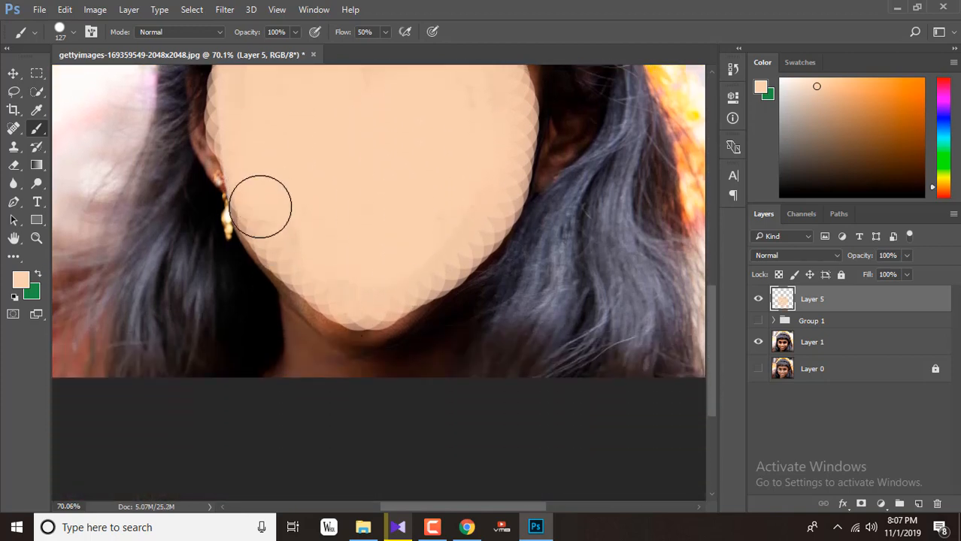
mouse_move(280, 240)
left_mouse_down()
mouse_move(301, 264)
mouse_move(347, 193)
left_mouse_up()
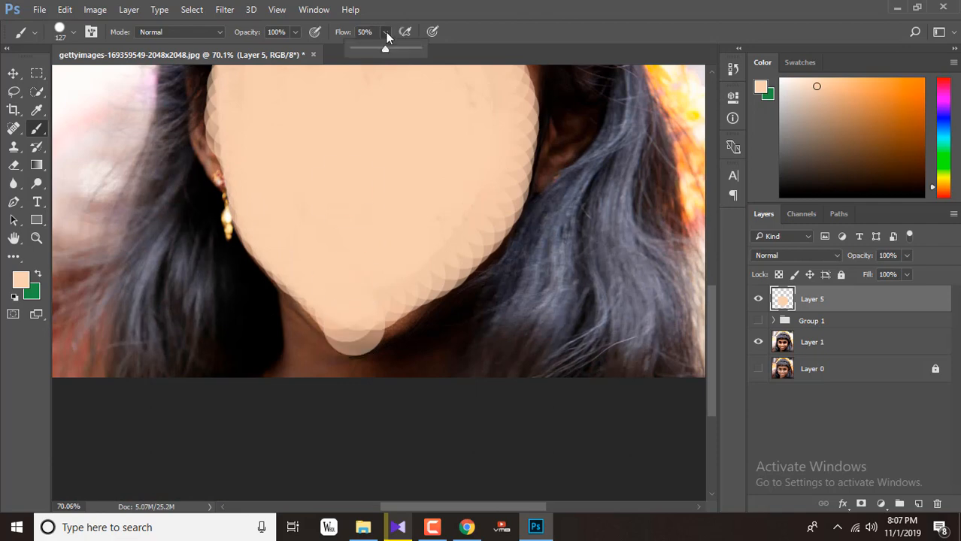
mouse_move(339, 316)
left_mouse_down()
mouse_move(347, 318)
mouse_move(287, 396)
left_mouse_up()
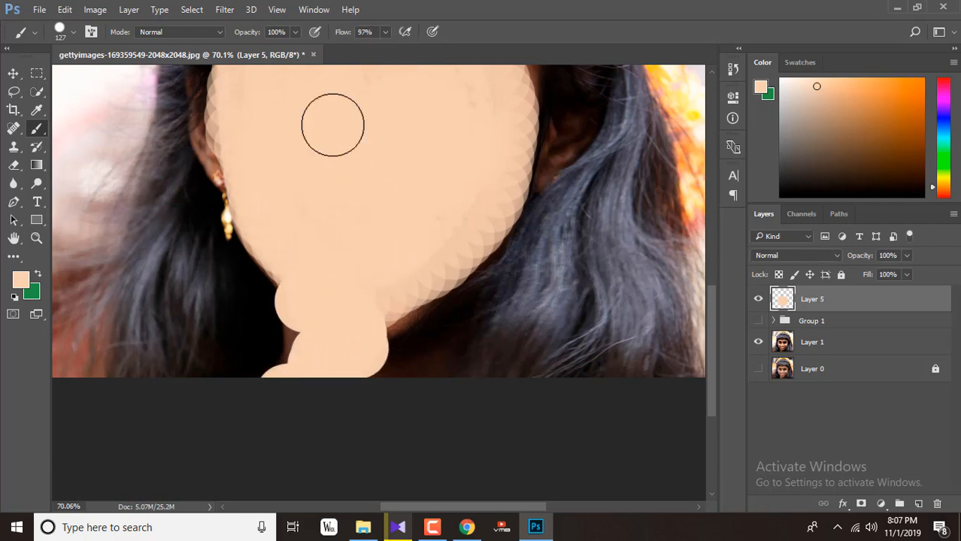
- Lower the brush flow to 14% and paint skin tone along the face's right edge, and over the right-hand ear with an 80 px brush
scroll(376, 212, "up", 1)
scroll(376, 212, "up", 2)
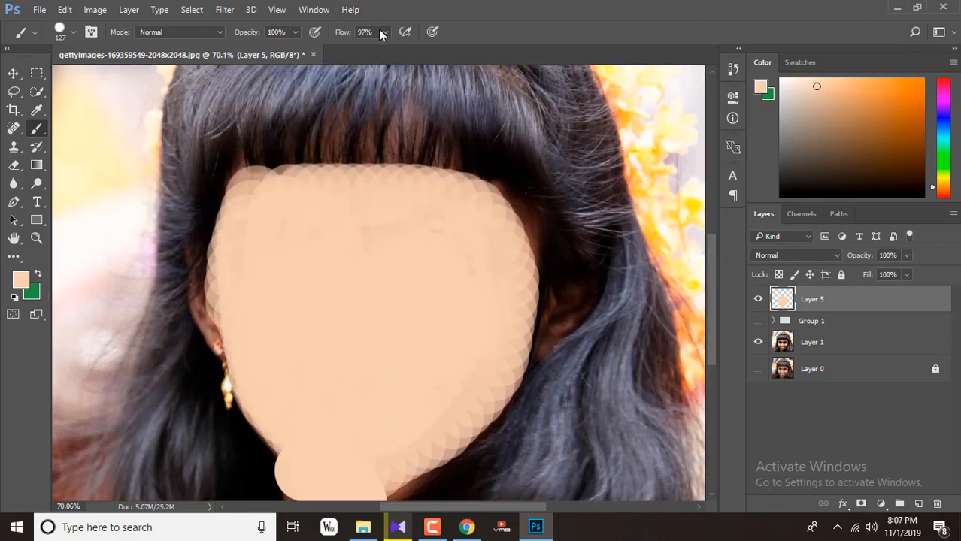
left_click_drag(385, 32, 341, 49)
mouse_move(505, 248)
left_mouse_down()
mouse_move(485, 214)
mouse_move(510, 244)
mouse_move(510, 260)
mouse_move(501, 233)
left_mouse_up()
scroll(424, 181, "down", 2)
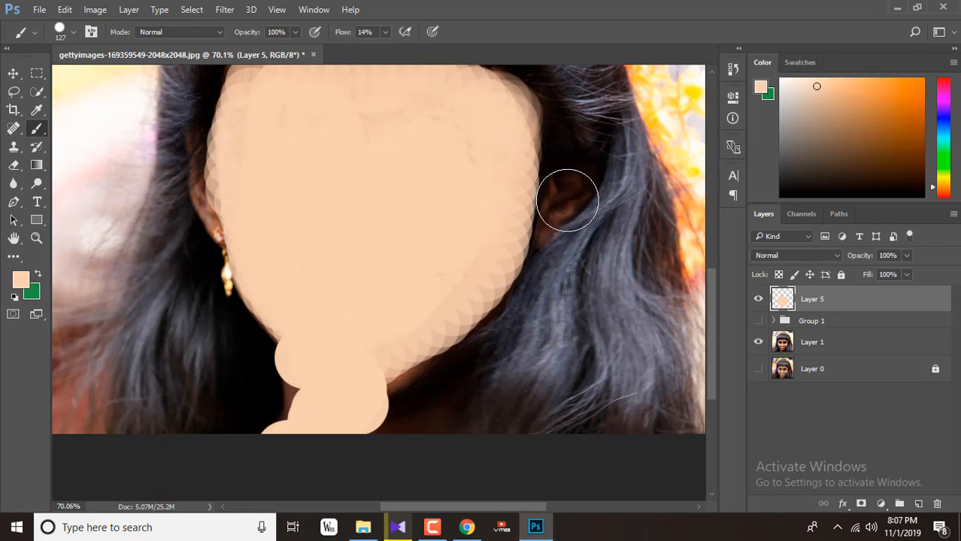
key("bracketleft")
key("bracketleft")
mouse_move(562, 192)
left_mouse_down()
mouse_move(567, 204)
mouse_move(528, 229)
left_mouse_up()
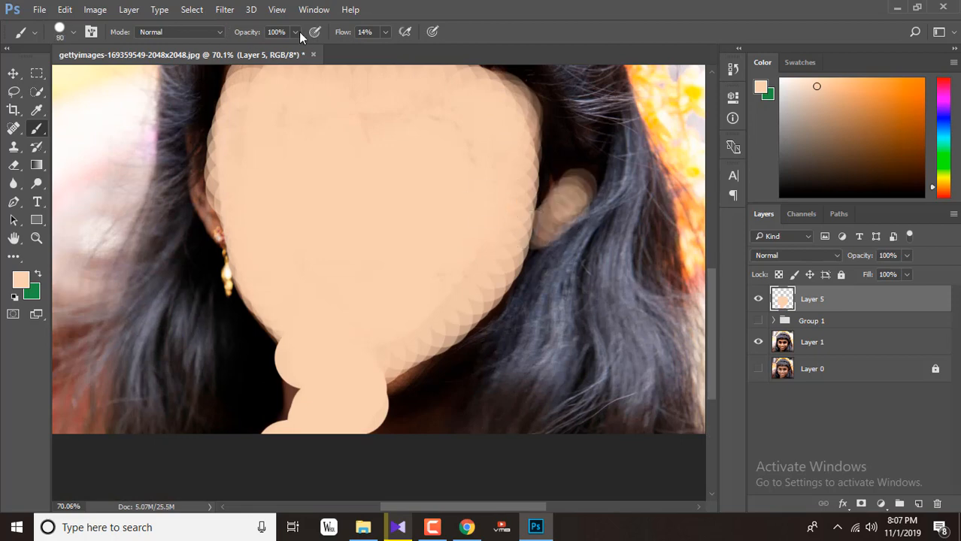
left_click(286, 67)
scroll(446, 208, "down", 3)
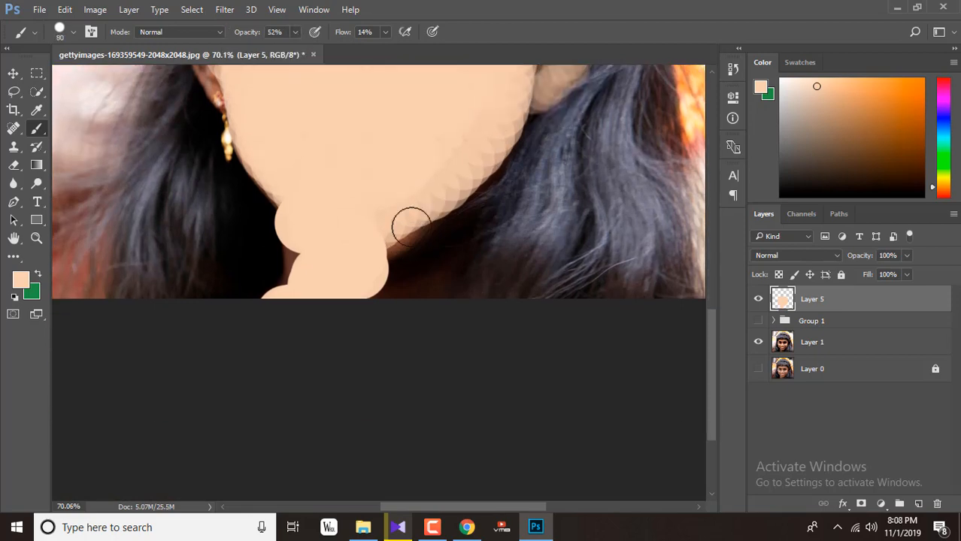
left_click(222, 34)
left_click(290, 32)
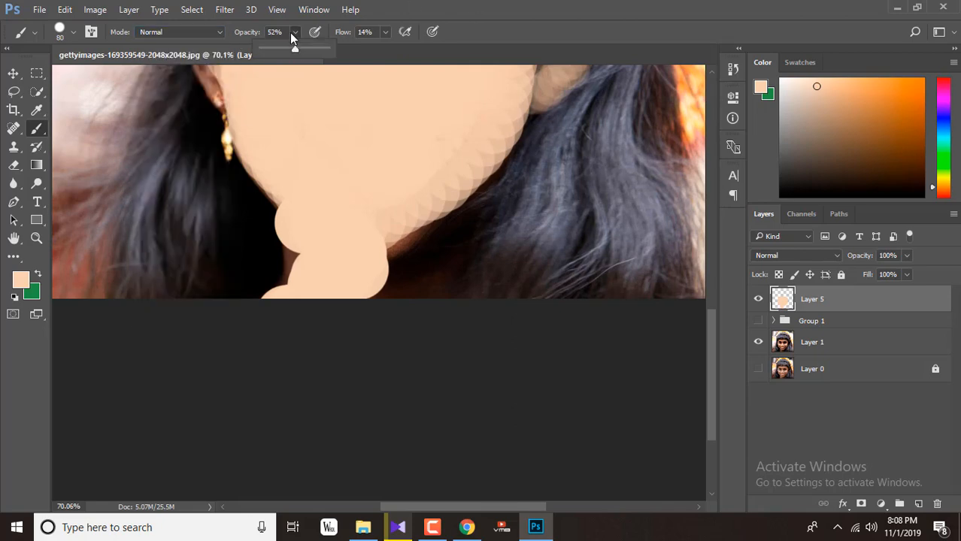
key("0")
- Paint skin tone over the neck beneath the jaw and over the left-hand ear
mouse_move(380, 288)
left_mouse_down()
mouse_move(449, 286)
mouse_move(300, 285)
left_mouse_up()
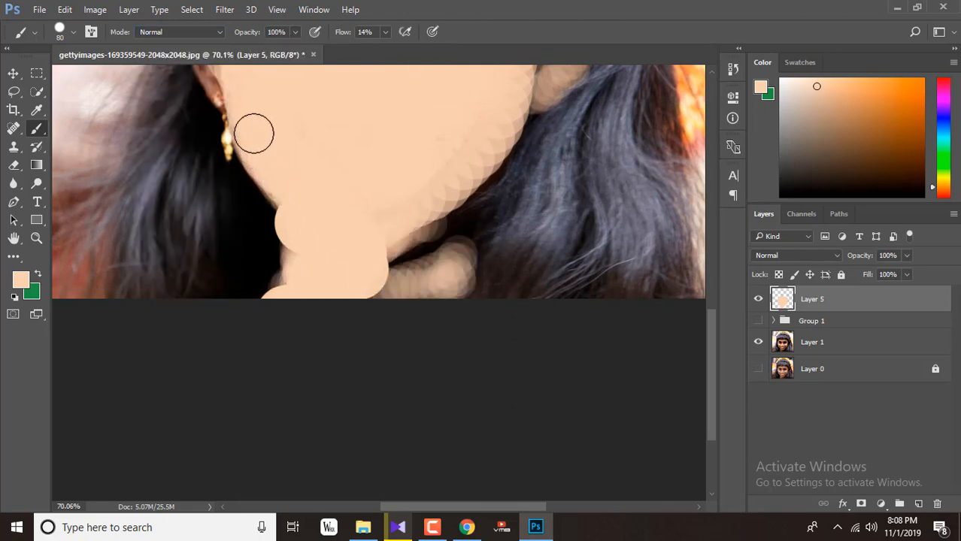
scroll(209, 146, "up", 3)
mouse_move(209, 147)
left_mouse_down()
mouse_move(219, 210)
mouse_move(211, 118)
left_mouse_up()
- Paint thin 30 px skin-tone strokes through the gaps in the fringe, and touch up the temple and the skin patch above the right-hand ear
scroll(408, 210, "up", 6)
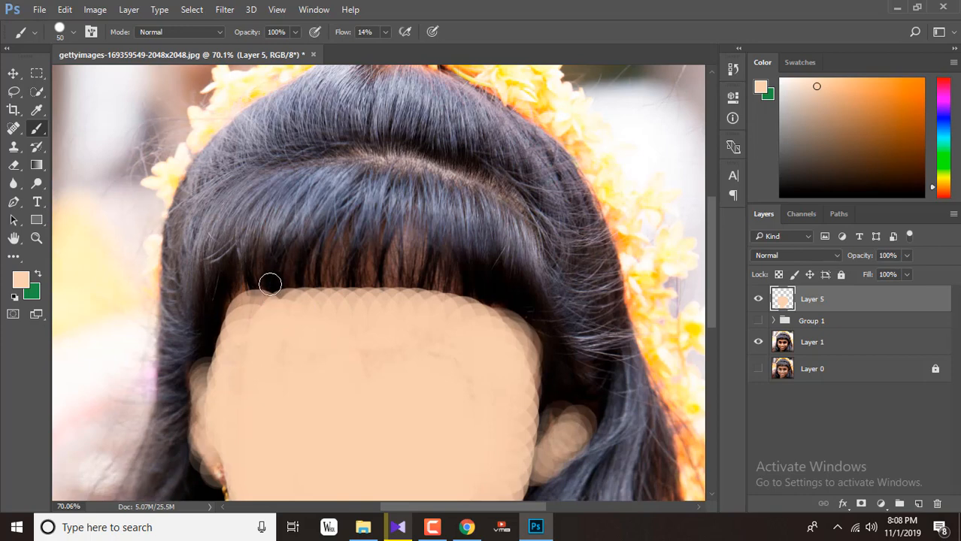
mouse_move(241, 261)
left_mouse_down()
mouse_move(229, 304)
mouse_move(264, 257)
mouse_move(268, 222)
mouse_move(256, 289)
left_mouse_up()
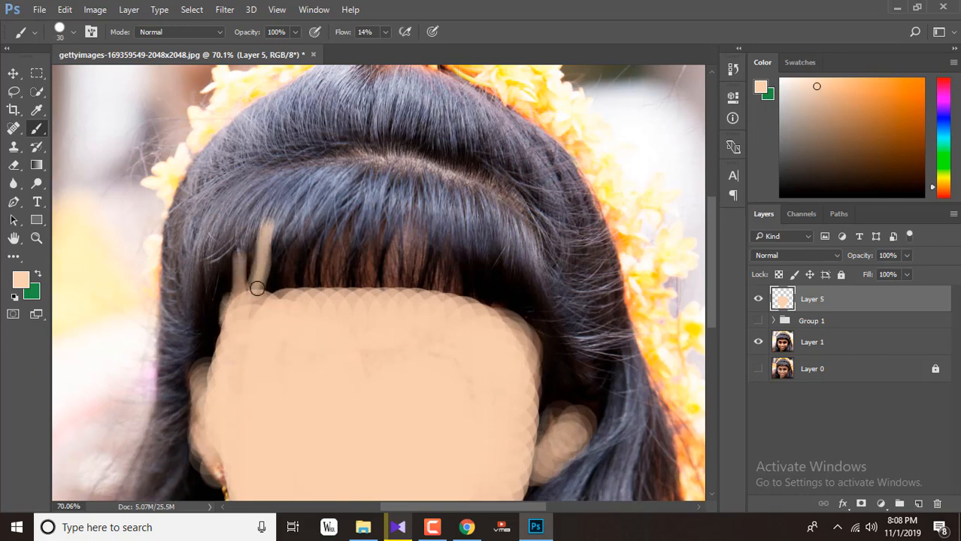
mouse_move(295, 250)
left_mouse_down()
mouse_move(317, 279)
mouse_move(374, 262)
mouse_move(380, 225)
mouse_move(360, 225)
mouse_move(407, 301)
mouse_move(416, 242)
mouse_move(435, 227)
mouse_move(446, 298)
mouse_move(457, 285)
mouse_move(487, 307)
mouse_move(565, 416)
left_mouse_up()
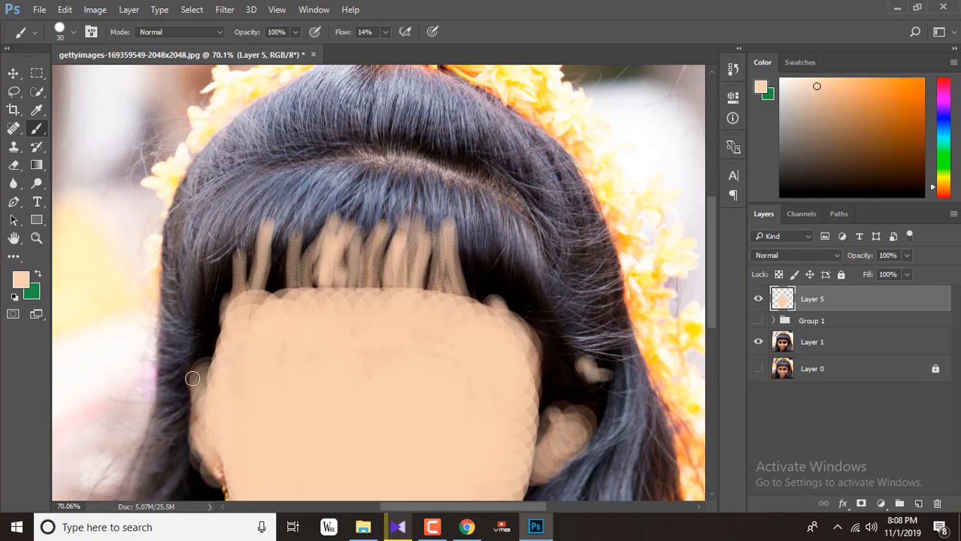
- Paint skin tone along the full hair parting, undoing a stray stroke and finishing with a 50 px brush
scroll(343, 316, "up", 3)
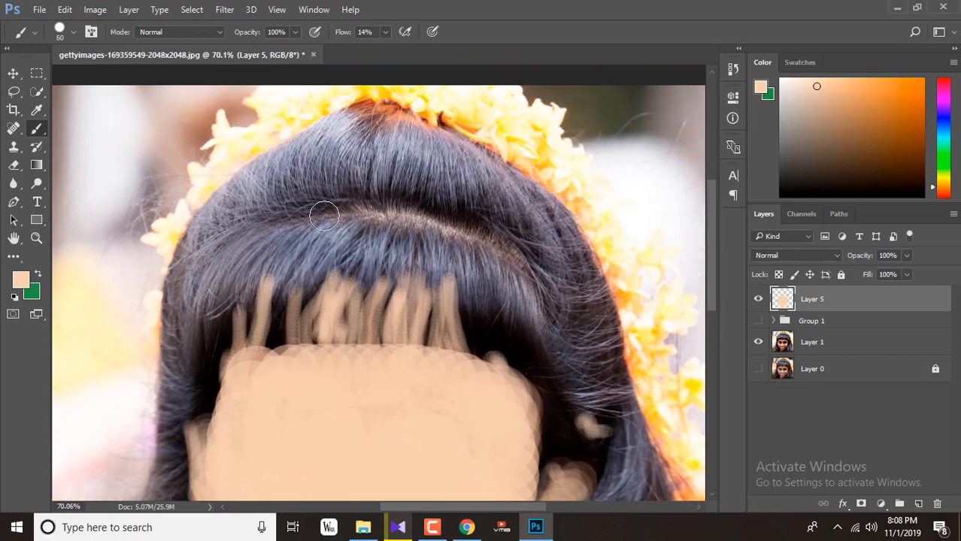
mouse_move(303, 219)
left_mouse_down()
mouse_move(356, 220)
mouse_move(338, 218)
mouse_move(364, 213)
mouse_move(353, 207)
mouse_move(467, 230)
mouse_move(511, 252)
mouse_move(613, 376)
left_mouse_up()
key("ctrl+z")
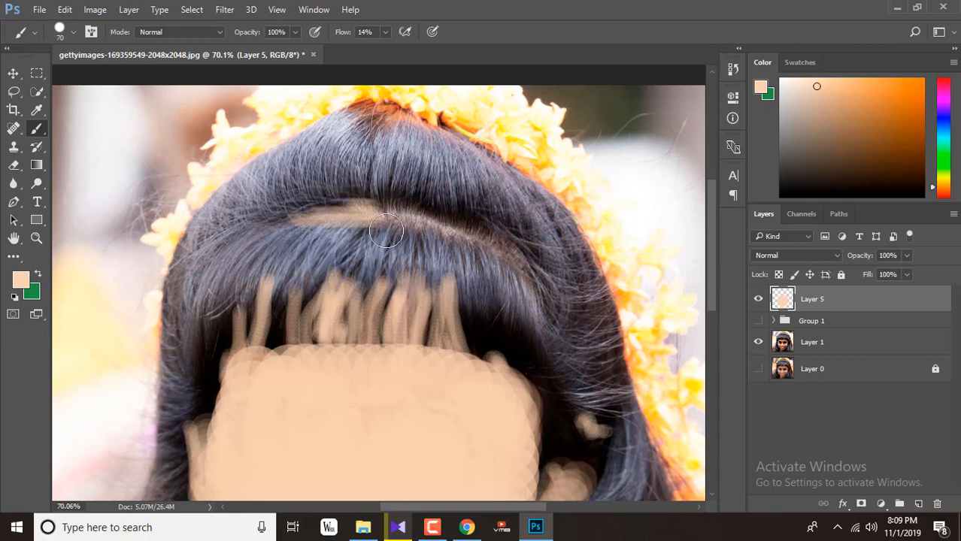
mouse_move(387, 233)
left_mouse_down()
mouse_move(497, 250)
mouse_move(546, 295)
left_mouse_up()
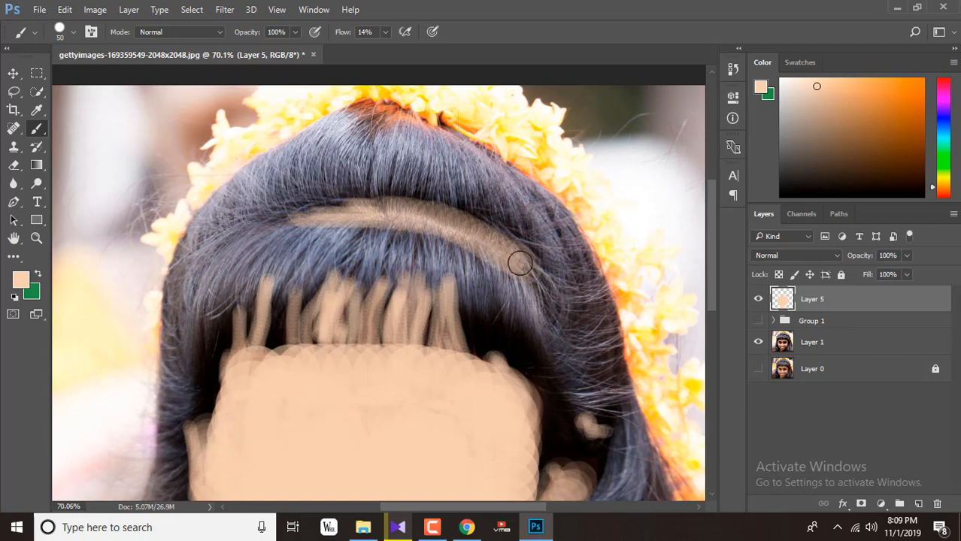
mouse_move(520, 262)
left_mouse_down()
mouse_move(430, 221)
mouse_move(326, 215)
mouse_move(303, 217)
left_mouse_up()
- Add more skin tone through the fringe gaps above the forehead with the 50 px brush
scroll(526, 260, "down", 5)
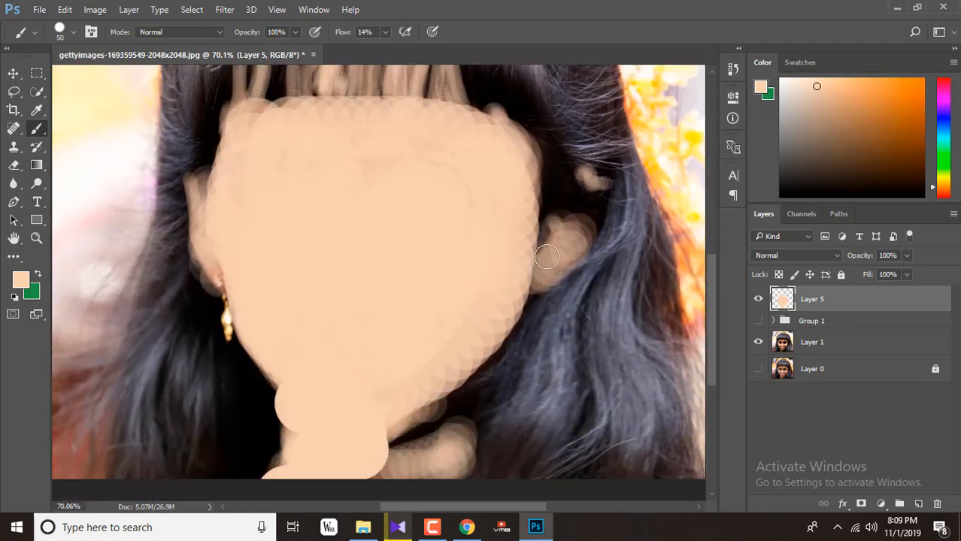
scroll(543, 260, "down", 2)
scroll(496, 151, "up", 2)
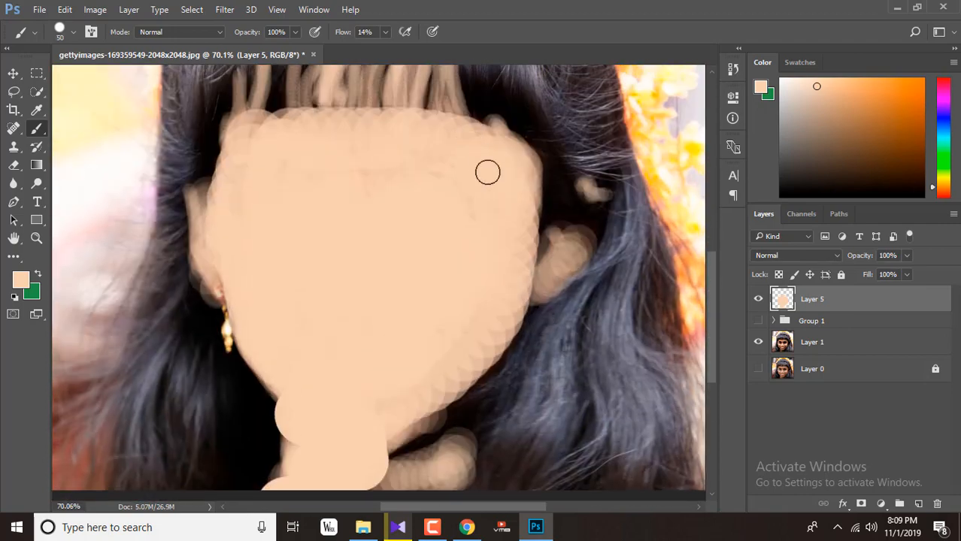
scroll(365, 197, "up", 3)
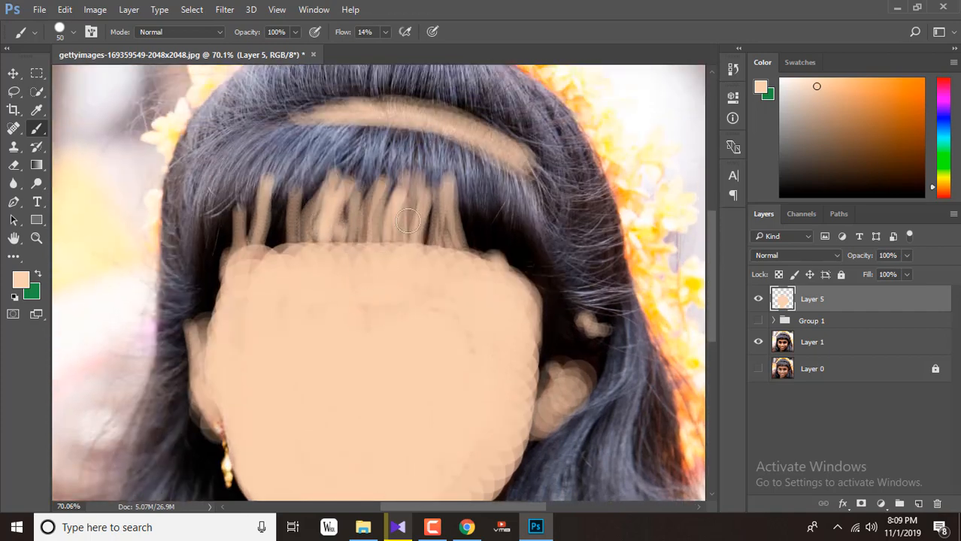
left_click_drag(408, 221, 453, 246)
- Set Layer 5's blend mode to Multiply after trying Screen, and make Layer 1 the active layer
left_click(797, 256)
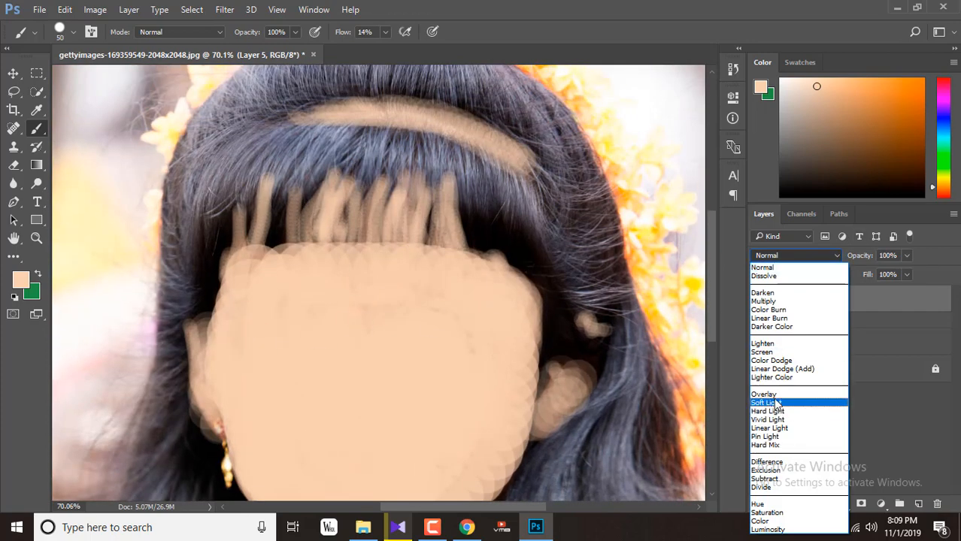
left_click(773, 348)
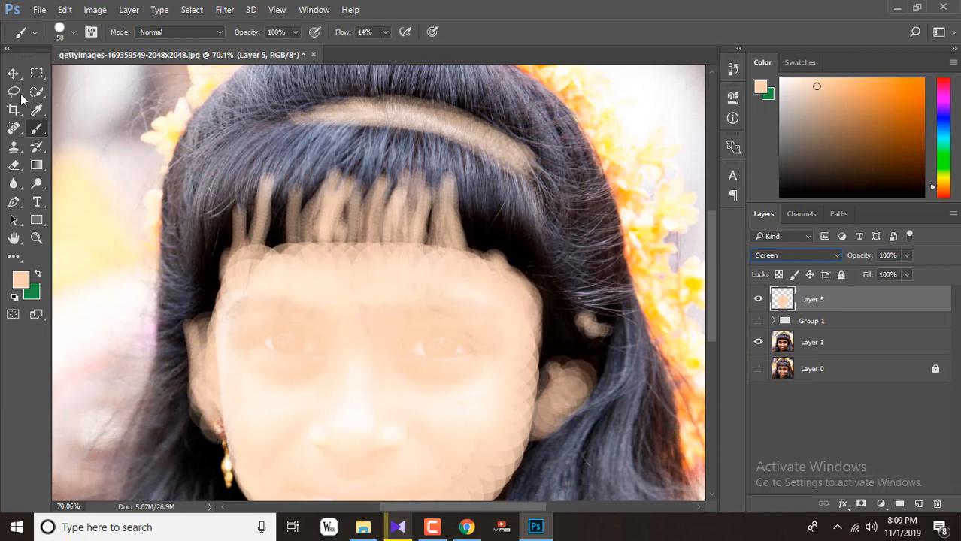
left_click(13, 73)
scroll(407, 281, "down", 2)
left_click(797, 256)
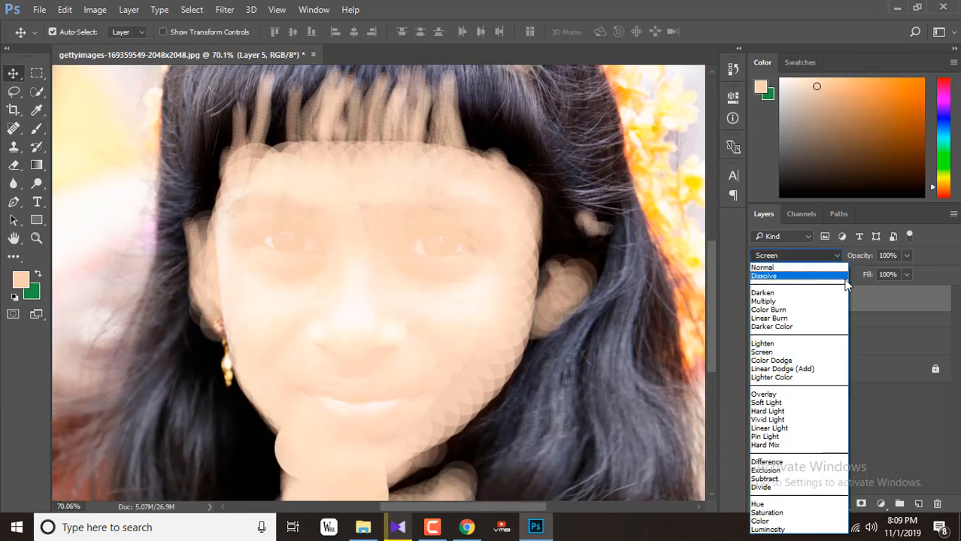
left_click(765, 302)
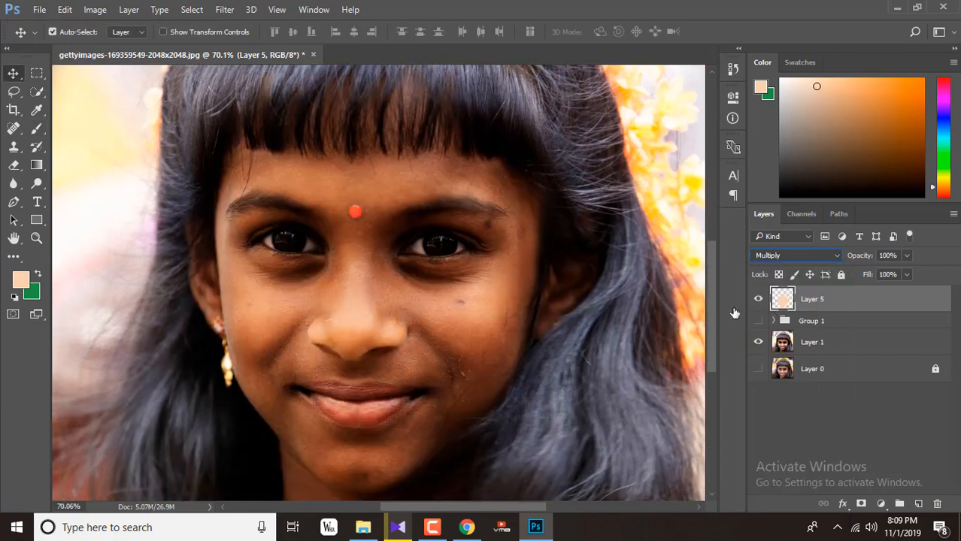
left_click(820, 344)
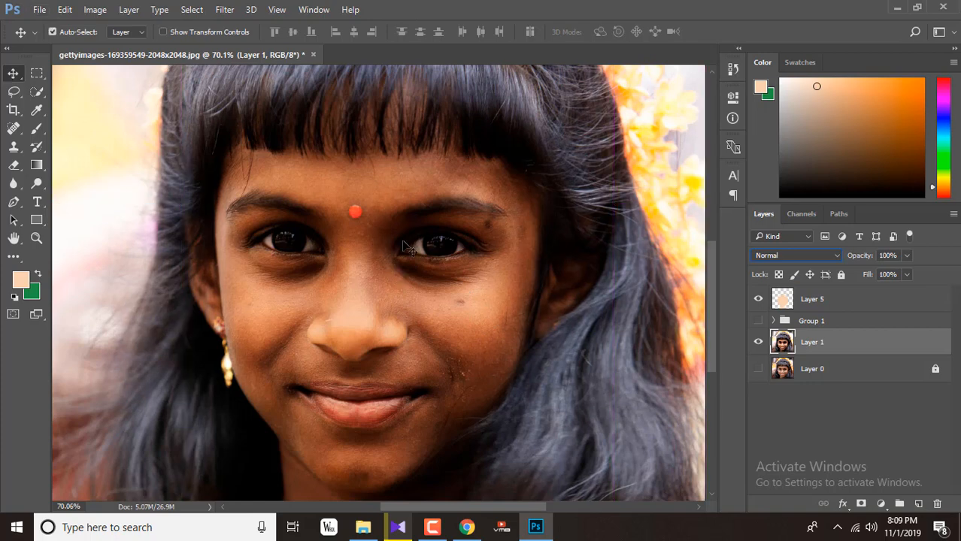
- Compare the whole portrait with Layer 5 hidden and shown
left_click(822, 307)
left_click(816, 343)
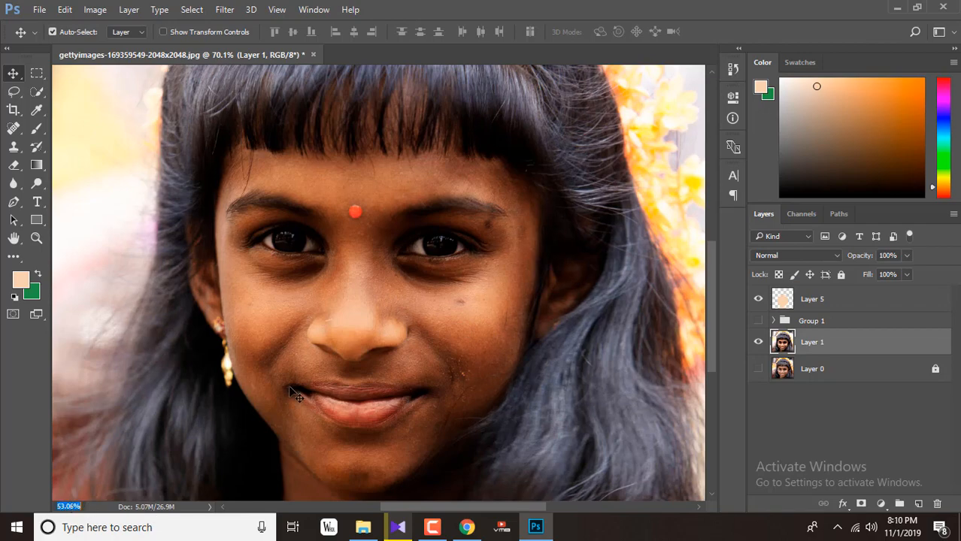
key("Return")
scroll(302, 406, "down", 2)
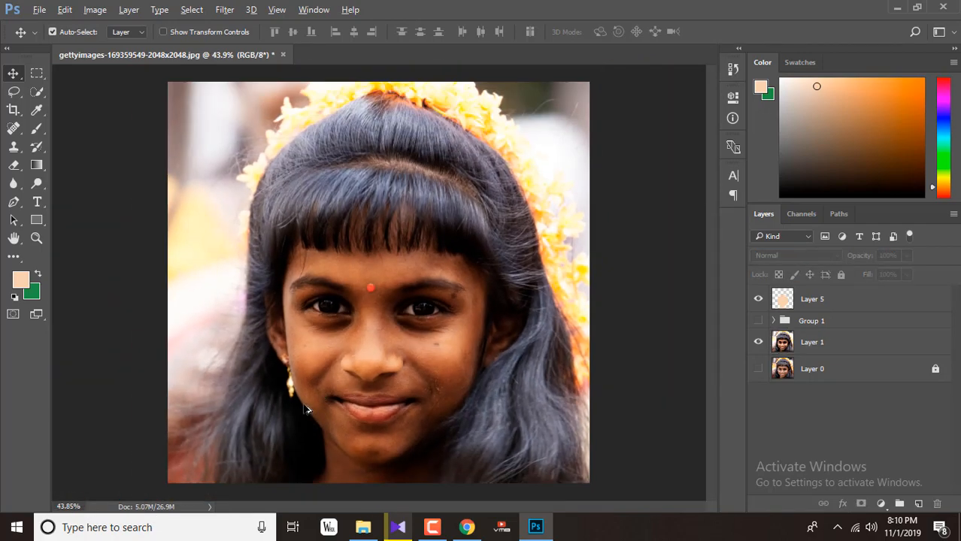
scroll(552, 335, "up", 1)
left_click(759, 301)
left_click(760, 300)
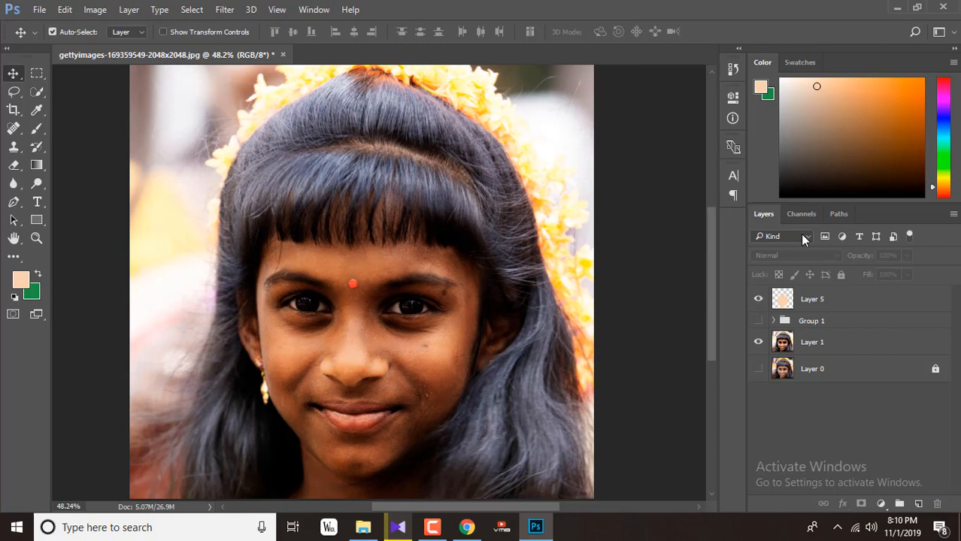
- Change Layer 5's blend mode to Soft Light
left_click(803, 239)
left_click(804, 247)
left_click(813, 300)
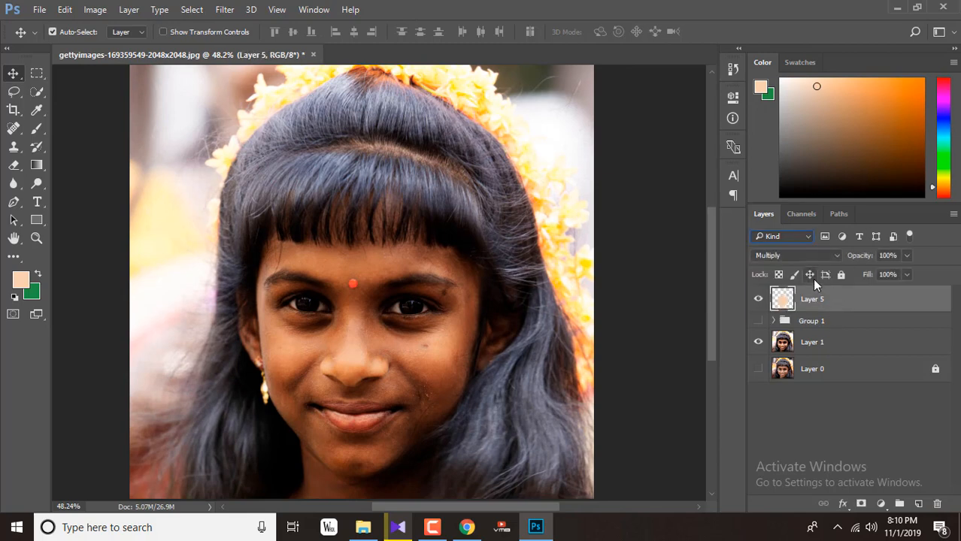
left_click(797, 256)
left_click(800, 407)
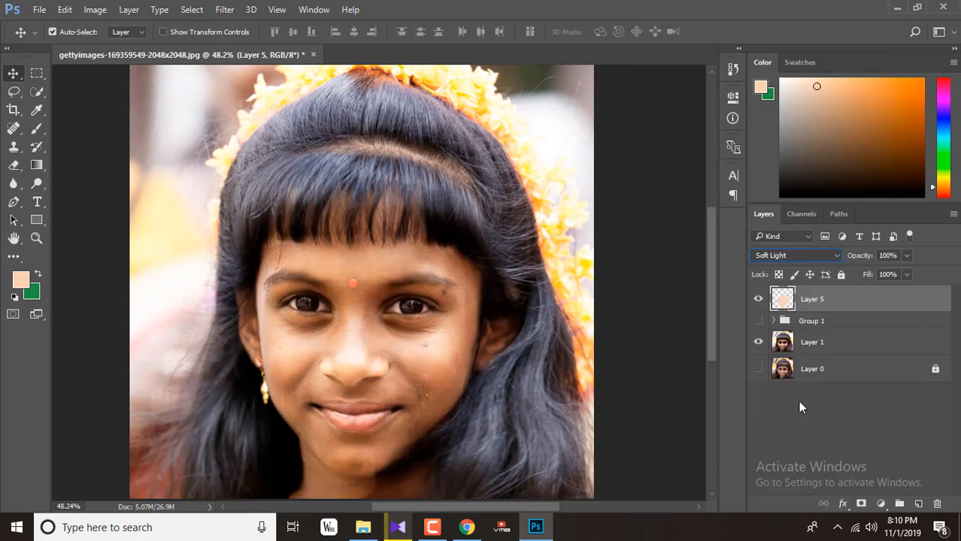
- Check the Soft Light skin effect by hiding and showing Layer 5, including the chin and neck area
left_click(759, 299)
left_click(759, 299)
left_click(759, 300)
left_click(759, 299)
scroll(451, 374, "down", 3)
scroll(451, 376, "up", 1)
scroll(448, 382, "down", 1)
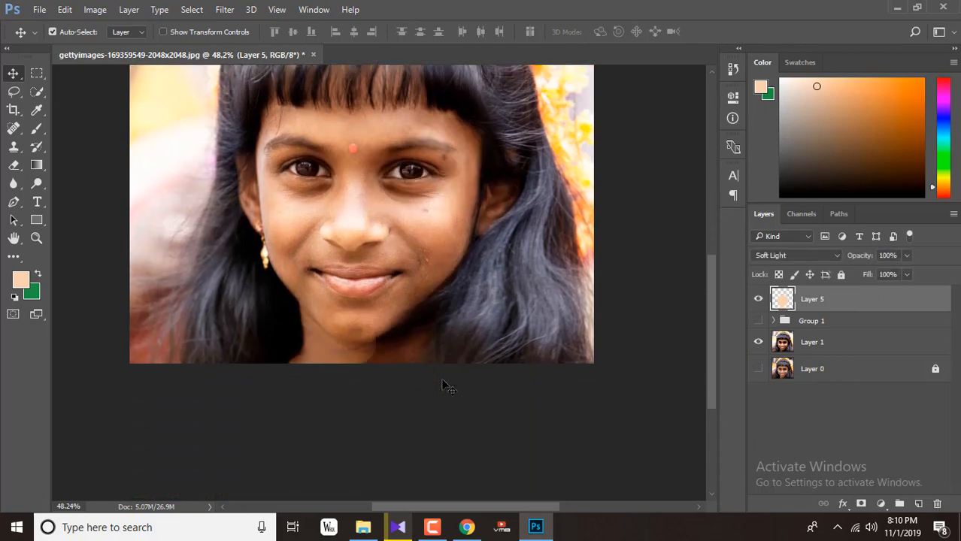
- Return Layer 5 to Normal blending and paint skin tone over the shadowed neck beneath the right-hand jaw with the 50 px brush
left_click(822, 258)
left_click(782, 264)
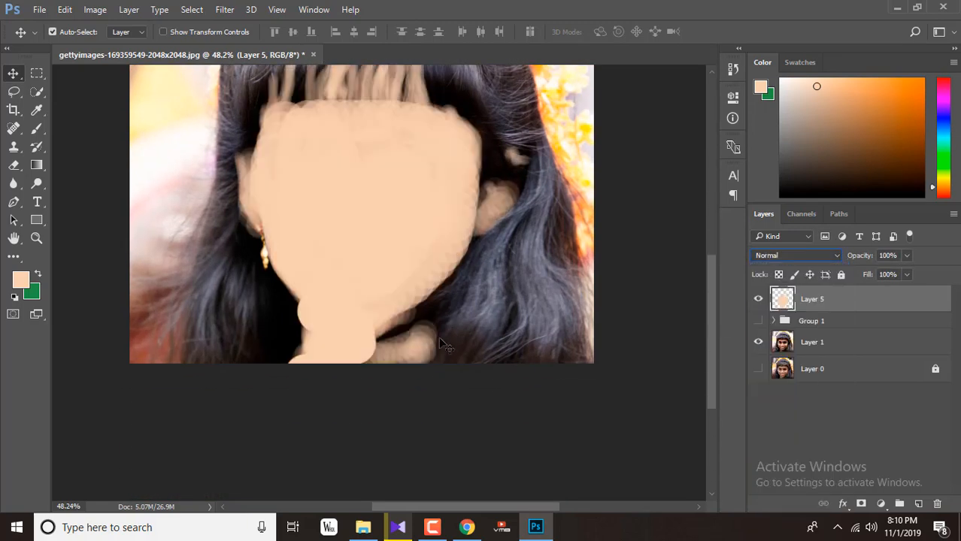
left_click(36, 127)
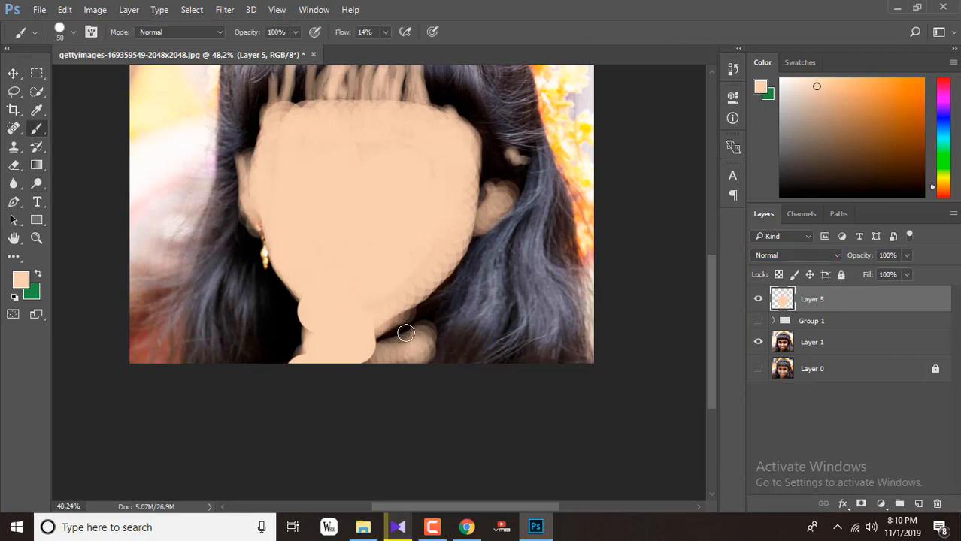
mouse_move(406, 332)
left_mouse_down()
mouse_move(442, 289)
mouse_move(391, 325)
mouse_move(458, 261)
mouse_move(430, 353)
mouse_move(441, 343)
mouse_move(454, 352)
mouse_move(317, 354)
mouse_move(395, 337)
mouse_move(438, 312)
mouse_move(450, 286)
left_mouse_up()
- Set Layer 5's blend mode back to Soft Light and switch to the Move tool
left_click(794, 257)
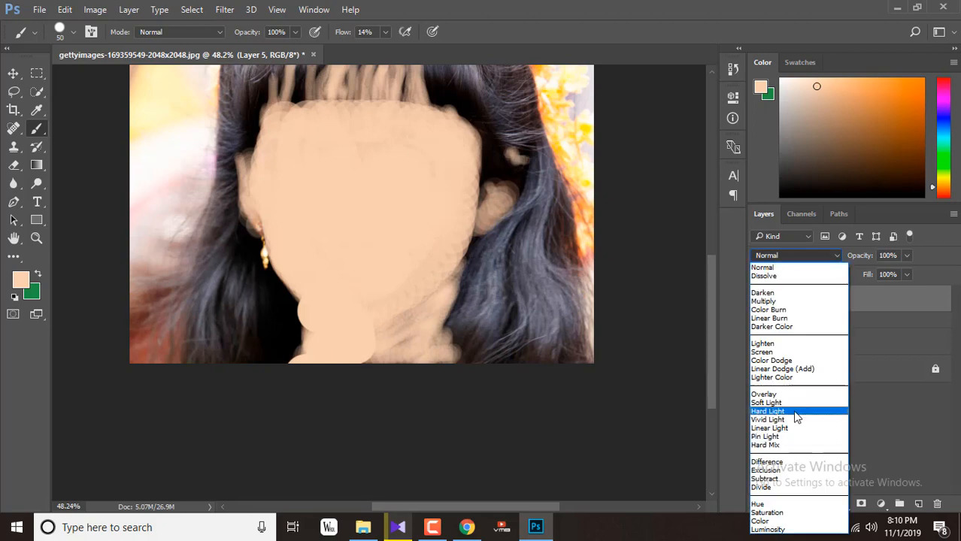
left_click(782, 404)
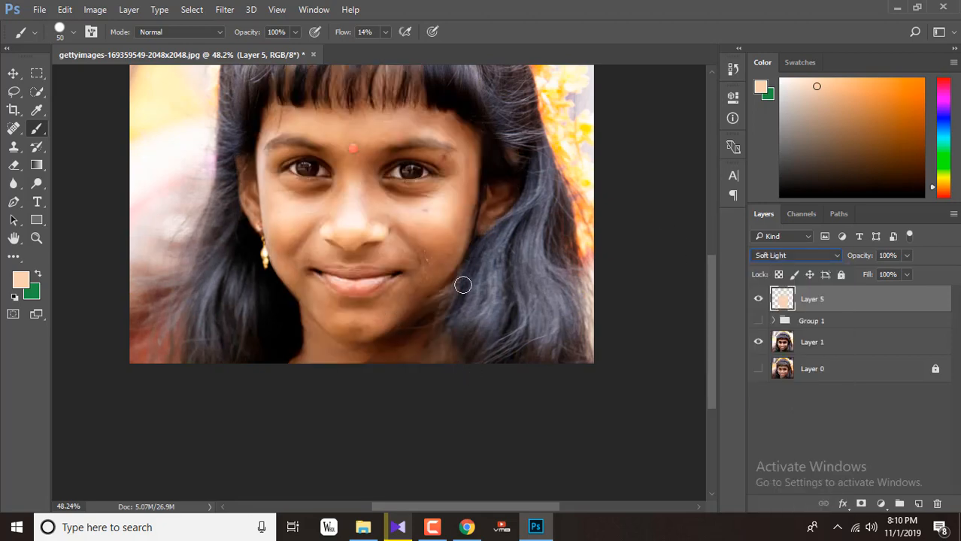
left_click(13, 73)
- Examine the blended skin across the whole portrait with Layer 5 on and off, and inspect the right-hand eye and ear up close
scroll(401, 236, "down", 1)
scroll(401, 237, "up", 3)
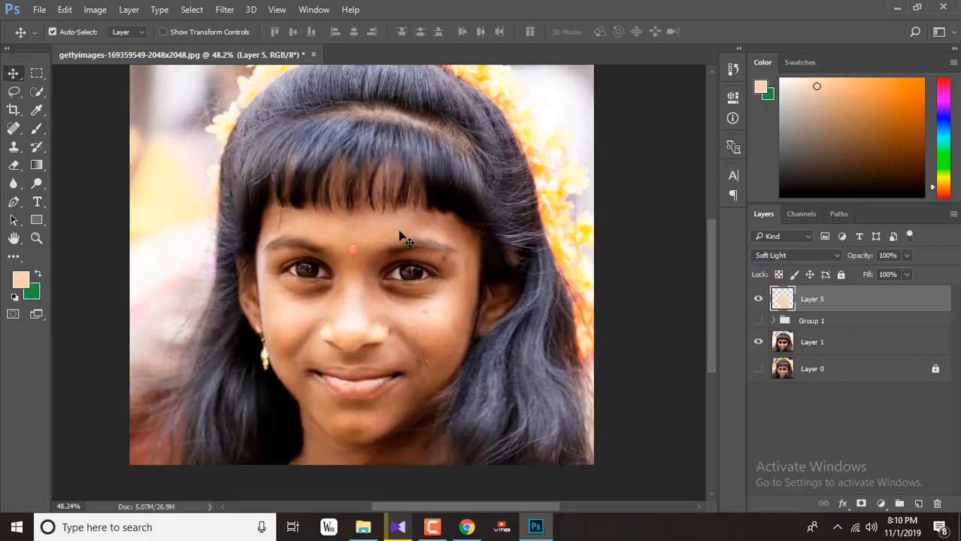
scroll(320, 185, "up", 5)
scroll(319, 184, "down", 8)
scroll(319, 184, "up", 1)
scroll(319, 184, "down", 1)
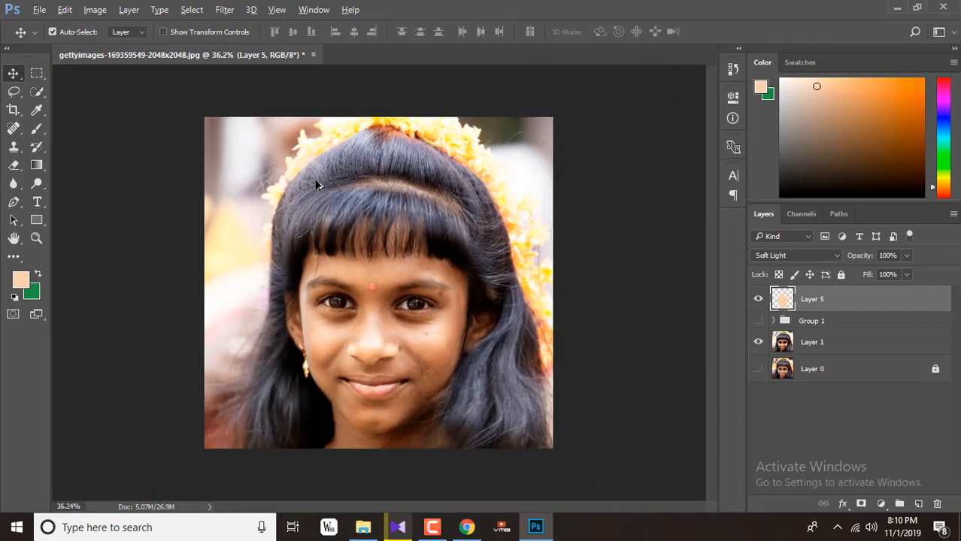
scroll(392, 435, "up", 2)
scroll(392, 442, "up", 1)
left_click(758, 299)
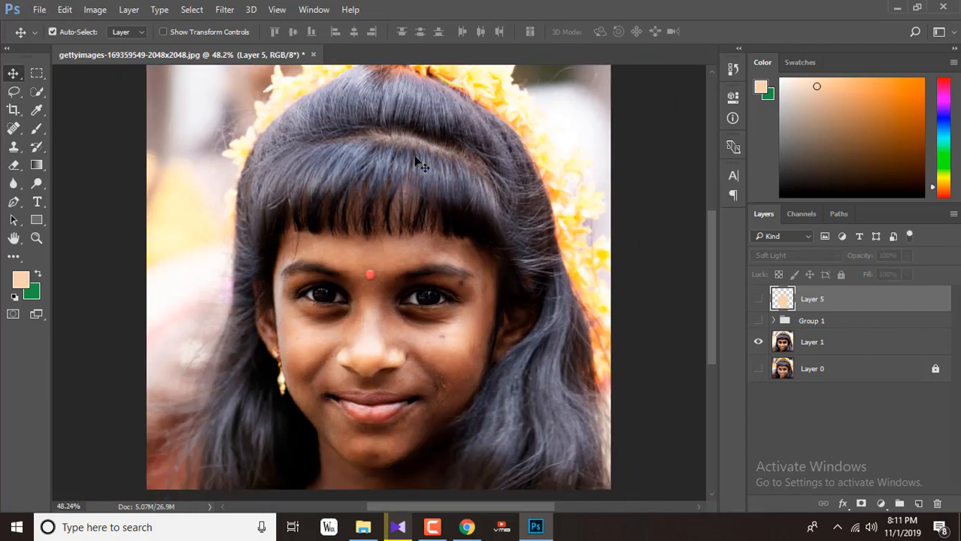
left_click(758, 299)
left_click(758, 299)
left_click(758, 299)
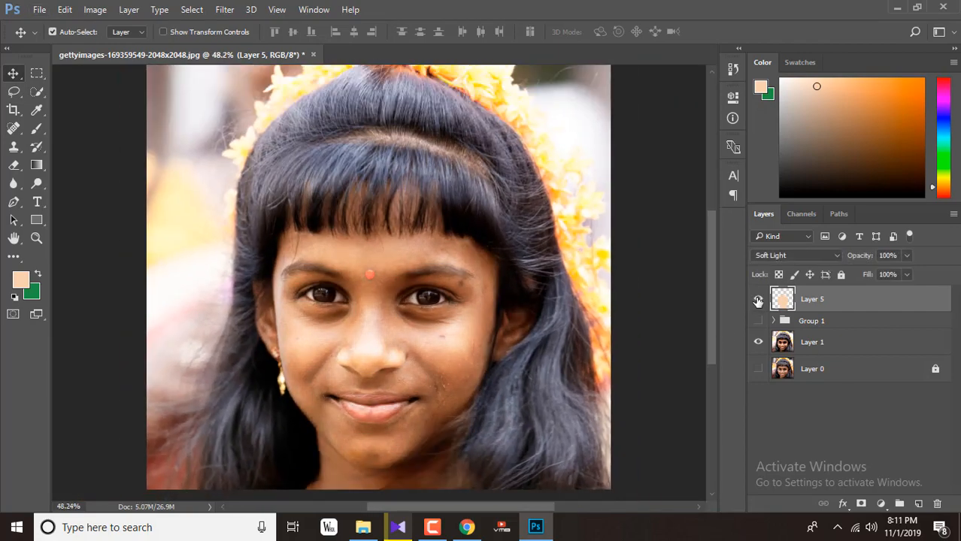
scroll(412, 322, "up", 5)
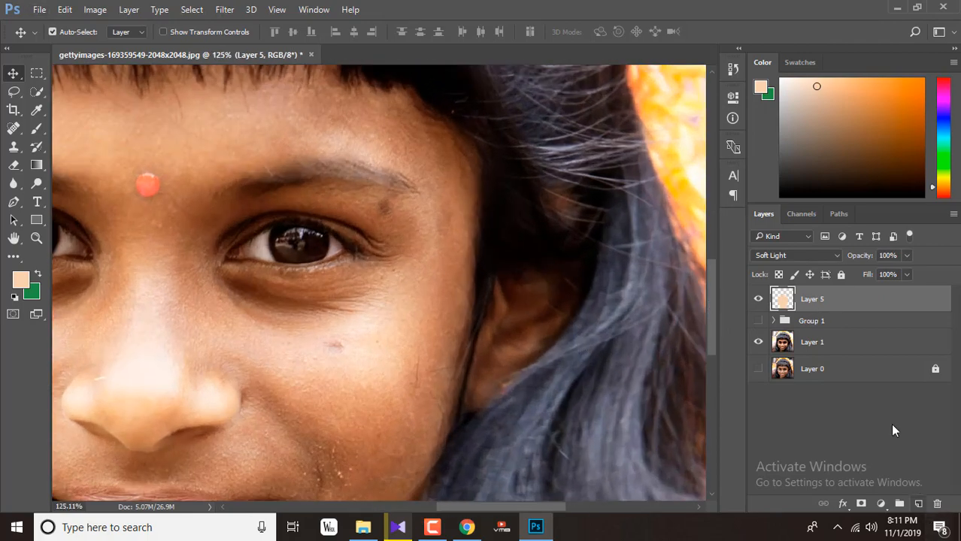
left_click(918, 504)
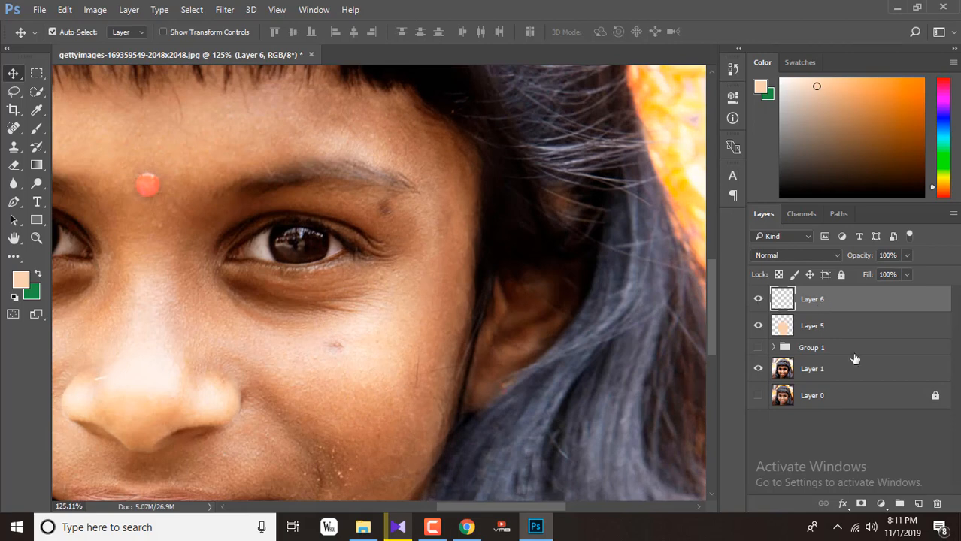
key("Delete")
left_click(421, 214)
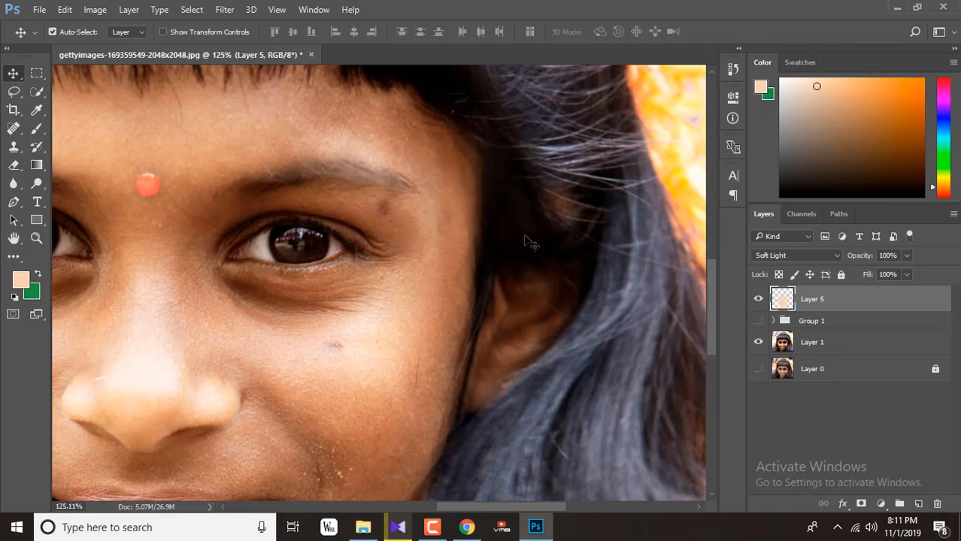
- Add a new layer above Layer 5 and brush skin tone along the right-hand face edge, the ear and the patch above it
left_click(42, 130)
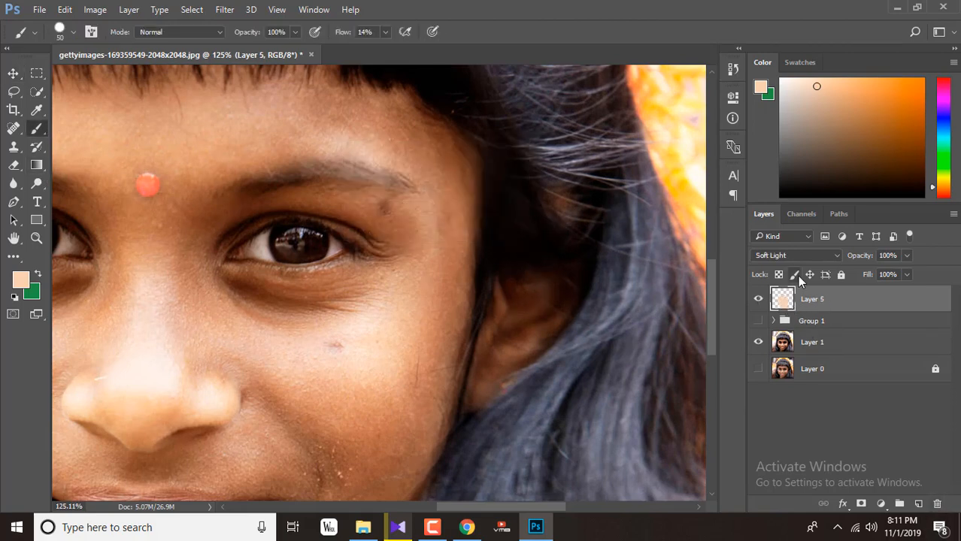
left_click(918, 503)
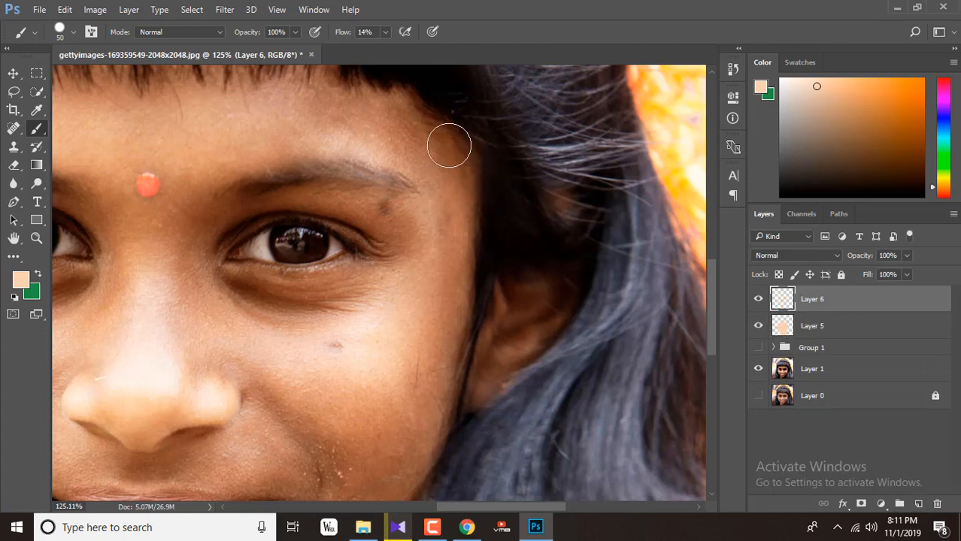
mouse_move(416, 107)
left_mouse_down()
mouse_move(482, 183)
mouse_move(430, 110)
mouse_move(484, 346)
mouse_move(488, 308)
mouse_move(459, 415)
mouse_move(470, 327)
mouse_move(452, 435)
mouse_move(487, 372)
mouse_move(464, 297)
mouse_move(466, 240)
mouse_move(492, 424)
left_mouse_up()
mouse_move(526, 356)
left_mouse_down()
mouse_move(590, 262)
mouse_move(555, 291)
mouse_move(517, 279)
mouse_move(522, 304)
mouse_move(509, 338)
mouse_move(583, 282)
left_mouse_up()
left_click(566, 202)
mouse_move(578, 184)
left_mouse_down()
mouse_move(579, 272)
mouse_move(469, 408)
mouse_move(444, 386)
left_mouse_up()
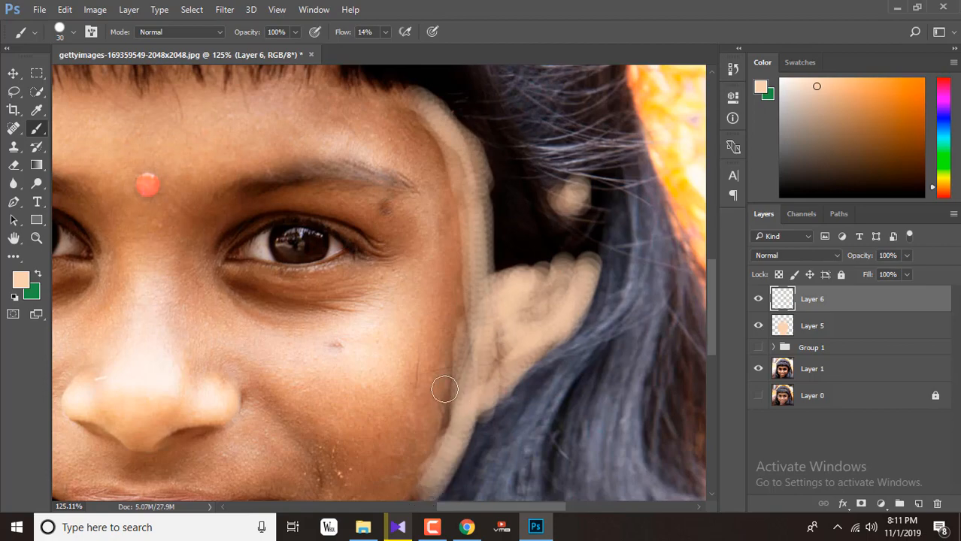
- Paint 30 px skin-tone strokes on Layer 6 along the right-hand jaw, under the chin and around the mouth corner
scroll(450, 380, "down", 5)
left_click_drag(415, 452, 395, 467)
scroll(409, 470, "up", 7)
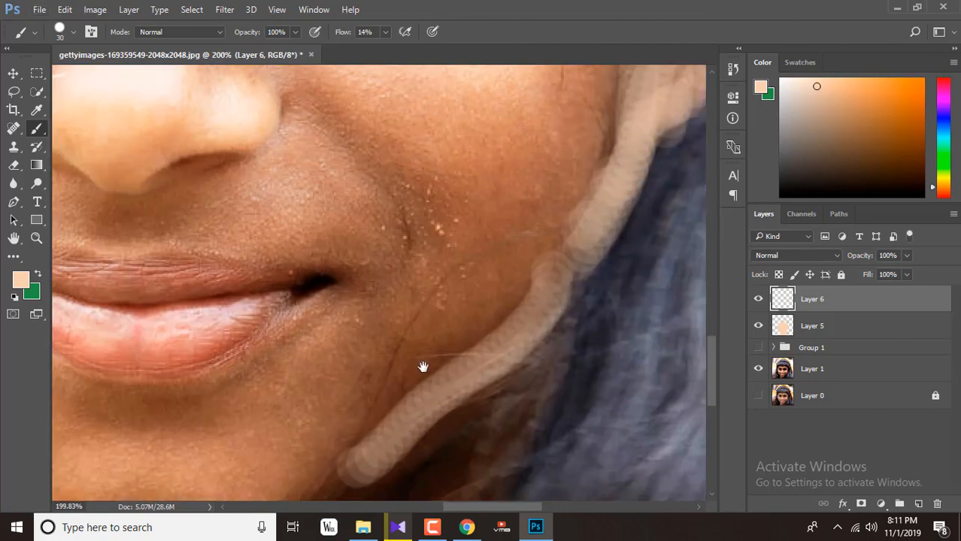
mouse_move(422, 367)
left_mouse_down()
mouse_move(528, 221)
mouse_move(512, 261)
mouse_move(512, 395)
left_mouse_up()
mouse_move(542, 207)
left_mouse_down()
mouse_move(374, 335)
mouse_move(395, 288)
left_mouse_up()
mouse_move(394, 382)
left_mouse_down()
mouse_move(570, 235)
mouse_move(435, 343)
mouse_move(305, 414)
mouse_move(440, 410)
left_mouse_up()
left_click_drag(400, 115, 299, 254)
- Paint skin tone on Layer 6 above the upper lip and on the left-hand cheek
scroll(299, 254, "down", 6)
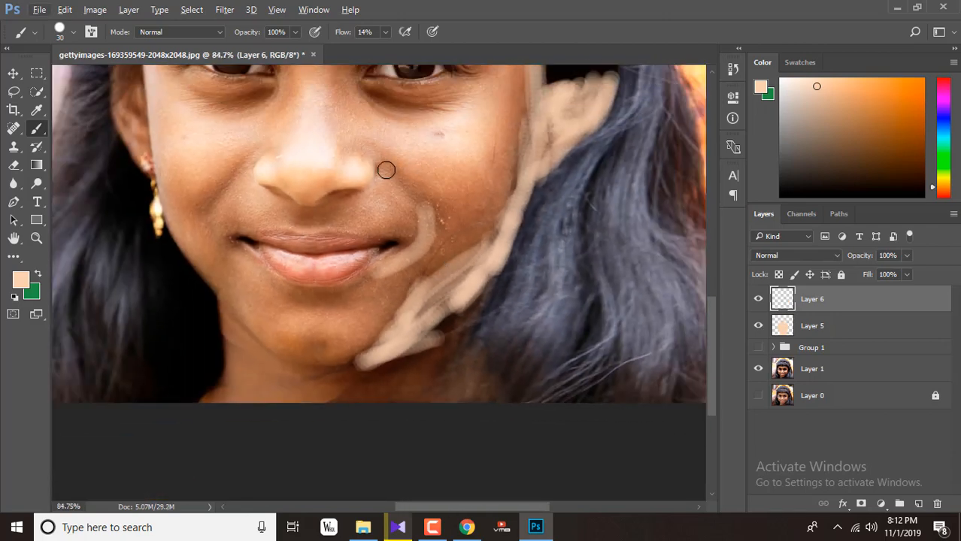
mouse_move(371, 183)
left_mouse_down()
mouse_move(296, 200)
mouse_move(308, 225)
left_mouse_up()
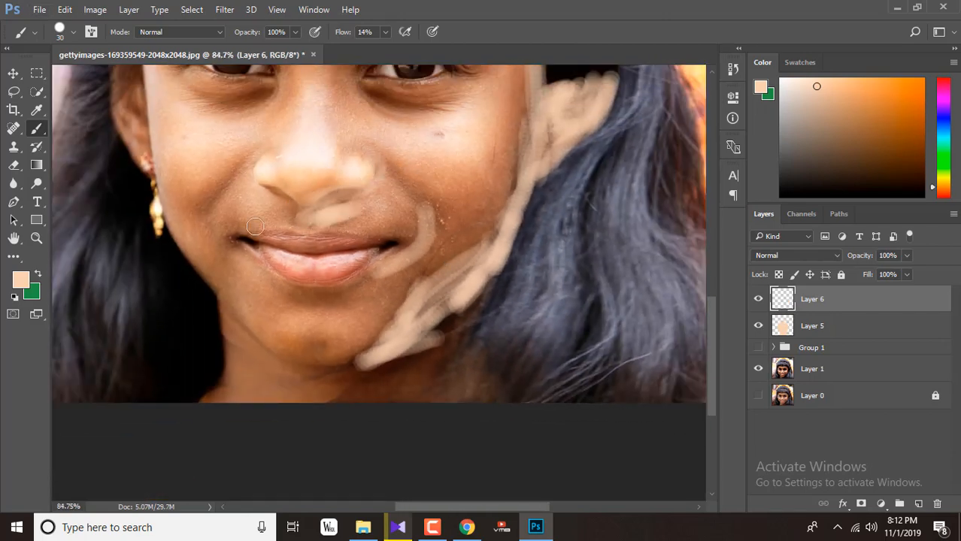
mouse_move(235, 172)
left_mouse_down()
mouse_move(214, 201)
mouse_move(169, 186)
mouse_move(217, 199)
mouse_move(231, 184)
left_mouse_up()
- Paint skin tone on Layer 6 around both eyes
scroll(226, 185, "up", 1)
scroll(363, 189, "up", 2)
scroll(364, 188, "up", 2)
mouse_move(364, 158)
left_mouse_down()
mouse_move(441, 168)
mouse_move(388, 163)
mouse_move(415, 154)
mouse_move(381, 172)
mouse_move(442, 164)
mouse_move(425, 182)
mouse_move(449, 167)
mouse_move(477, 145)
mouse_move(456, 132)
mouse_move(466, 135)
mouse_move(356, 133)
mouse_move(396, 113)
mouse_move(443, 113)
left_mouse_up()
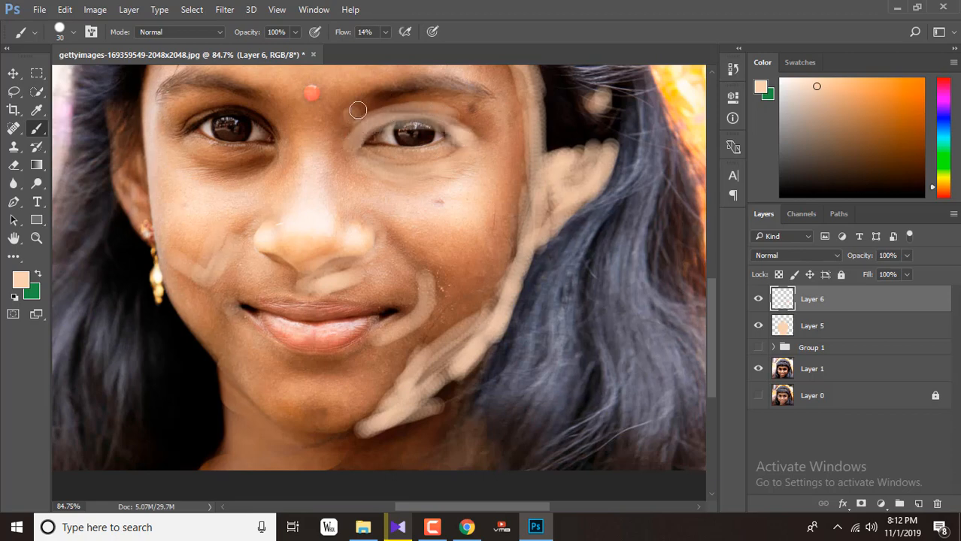
mouse_move(358, 111)
left_mouse_down()
mouse_move(436, 89)
mouse_move(352, 120)
mouse_move(340, 156)
mouse_move(362, 152)
mouse_move(447, 183)
mouse_move(482, 145)
mouse_move(427, 157)
mouse_move(468, 136)
mouse_move(453, 118)
mouse_move(482, 128)
mouse_move(451, 119)
mouse_move(452, 107)
mouse_move(392, 101)
mouse_move(455, 90)
mouse_move(487, 102)
mouse_move(389, 98)
left_mouse_up()
mouse_move(276, 125)
left_mouse_down()
mouse_move(203, 109)
mouse_move(262, 147)
mouse_move(278, 147)
mouse_move(203, 174)
mouse_move(288, 155)
mouse_move(183, 180)
mouse_move(263, 170)
mouse_move(210, 161)
mouse_move(182, 140)
mouse_move(209, 118)
mouse_move(199, 124)
mouse_move(267, 111)
mouse_move(178, 95)
mouse_move(261, 106)
mouse_move(146, 132)
left_mouse_up()
- Set Layer 6's blend mode to Soft Light and compare the face with the layer hidden and shown
left_click(797, 256)
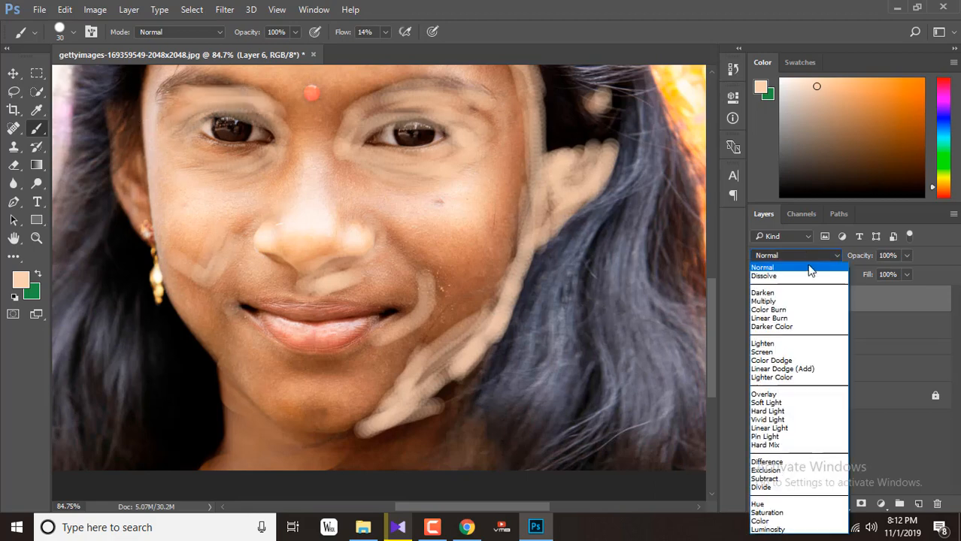
left_click(794, 407)
left_click(758, 299)
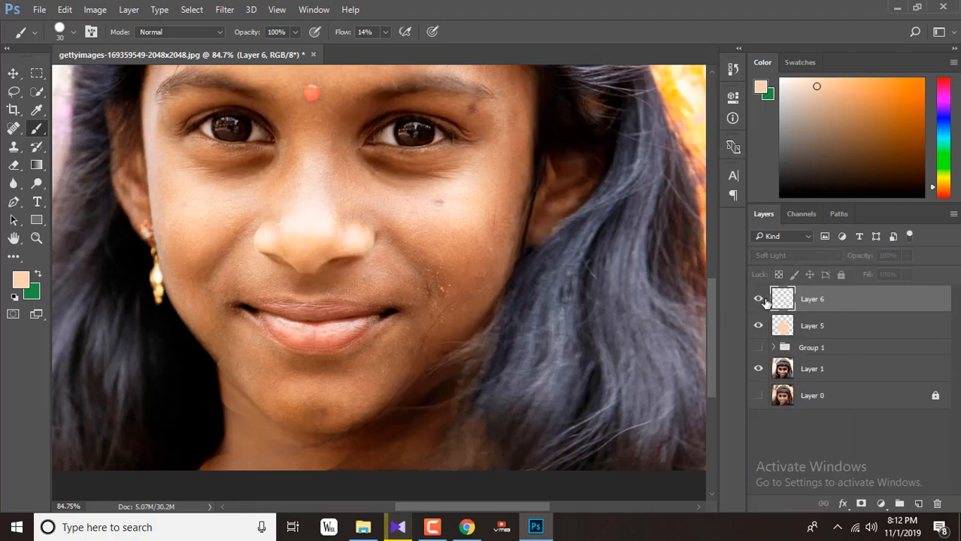
left_click(758, 299)
left_click(758, 300)
left_click(758, 299)
scroll(513, 318, "down", 3)
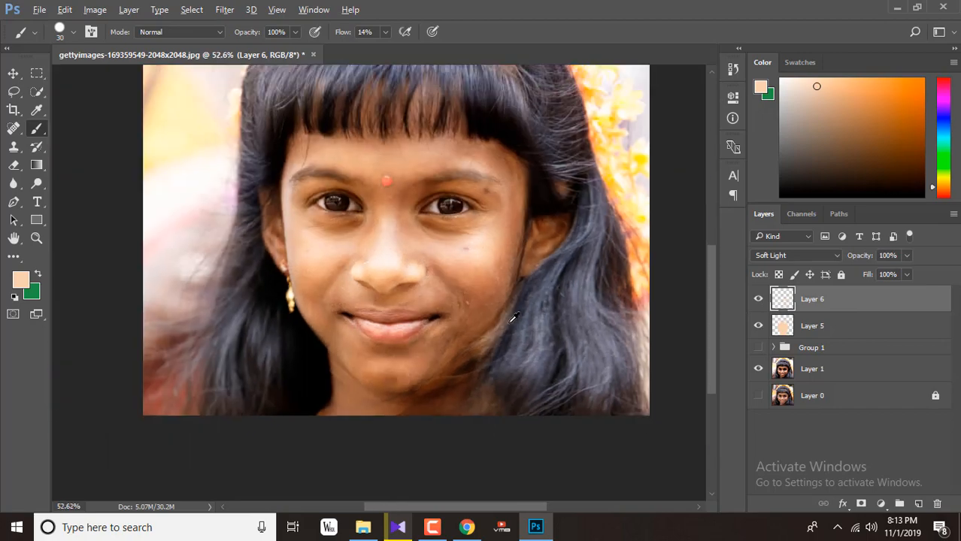
- Try Multiply as Layer 6's blend mode, and delete the layer
left_click(795, 256)
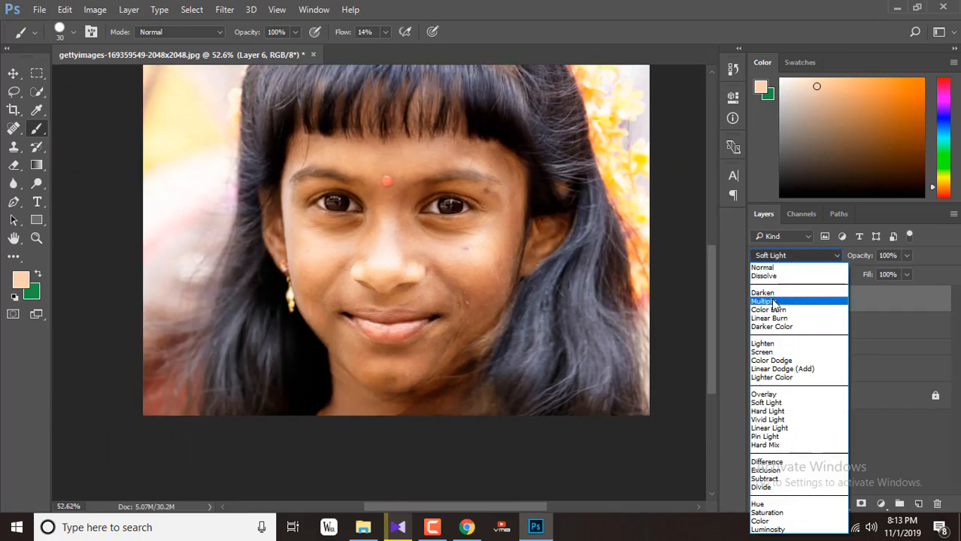
left_click(778, 299)
left_click(760, 302)
left_click(760, 302)
left_click(760, 302)
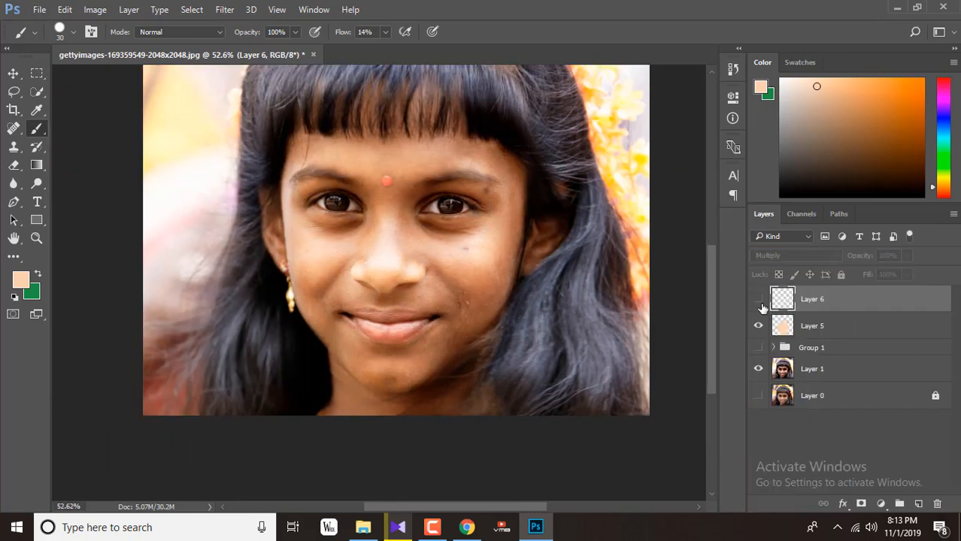
left_click(760, 302)
left_click(760, 302)
left_click(937, 504)
key("Return")
- Set Layer 5's blend mode to Normal and fill in skin tone over the right-hand ear, jaw and neck
left_click(797, 256)
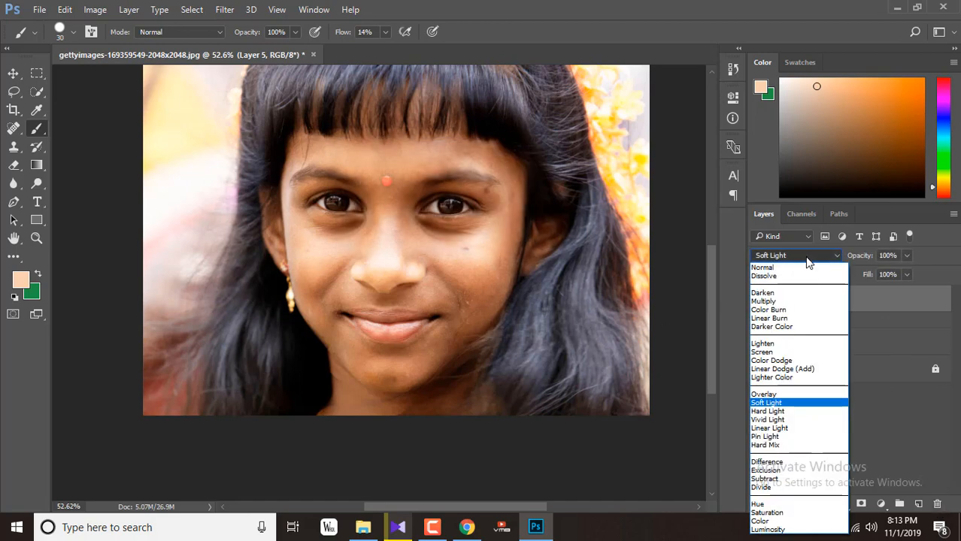
left_click(774, 277)
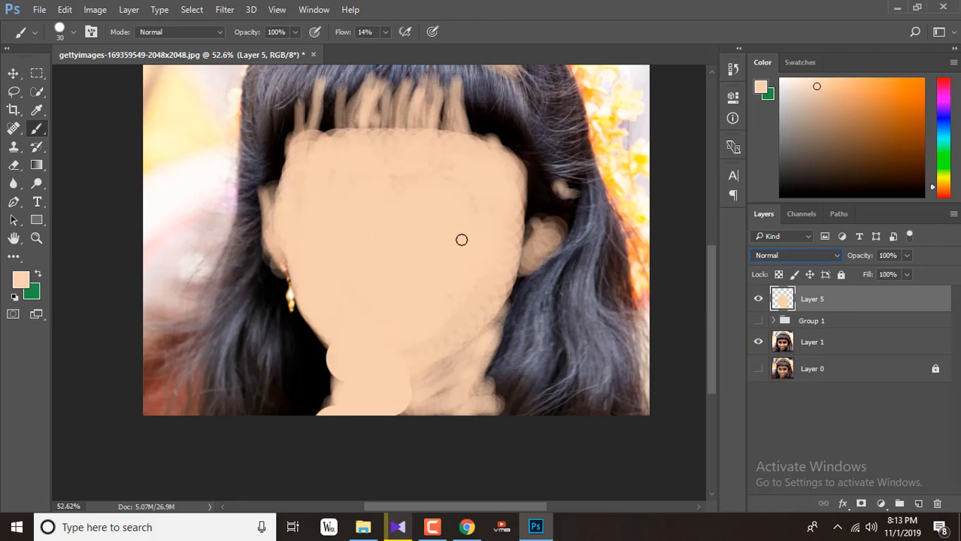
mouse_move(535, 238)
left_mouse_down()
mouse_move(562, 228)
mouse_move(524, 252)
mouse_move(490, 331)
mouse_move(408, 368)
left_mouse_up()
key("bracketleft")
key("bracketleft")
key("bracketleft")
key("bracketleft")
key("bracketleft")
key("bracketleft")
key("bracketleft")
key("bracketleft")
key("bracketleft")
key("bracketleft")
key("bracketleft")
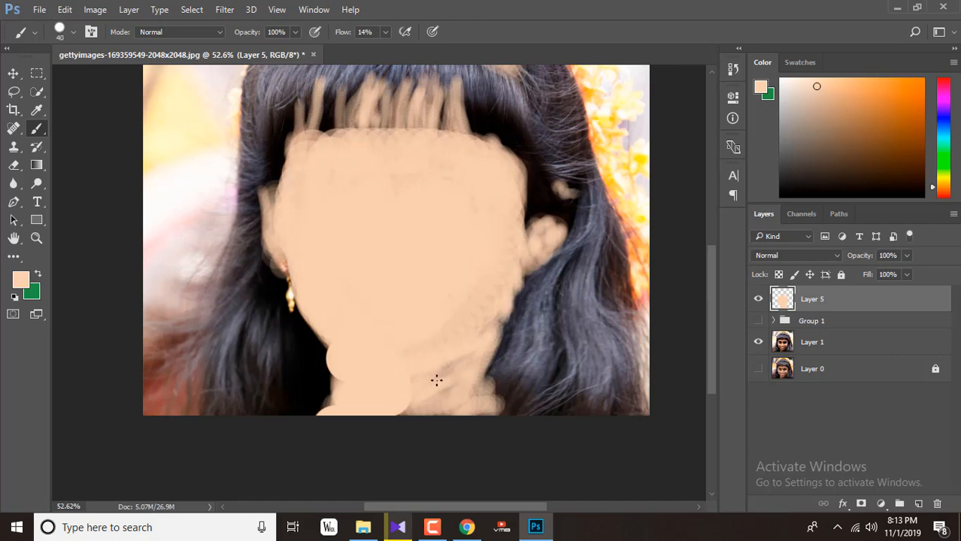
- Enlarge the brush up to 175 px and build up skin tone on Layer 5 along the right-hand cheek and jaw
key("bracketright")
key("bracketright")
key("bracketright")
key("bracketright")
key("bracketright")
key("bracketright")
key("bracketright")
key("bracketright")
key("bracketright")
mouse_move(489, 292)
left_mouse_down()
mouse_move(515, 257)
mouse_move(519, 280)
left_mouse_up()
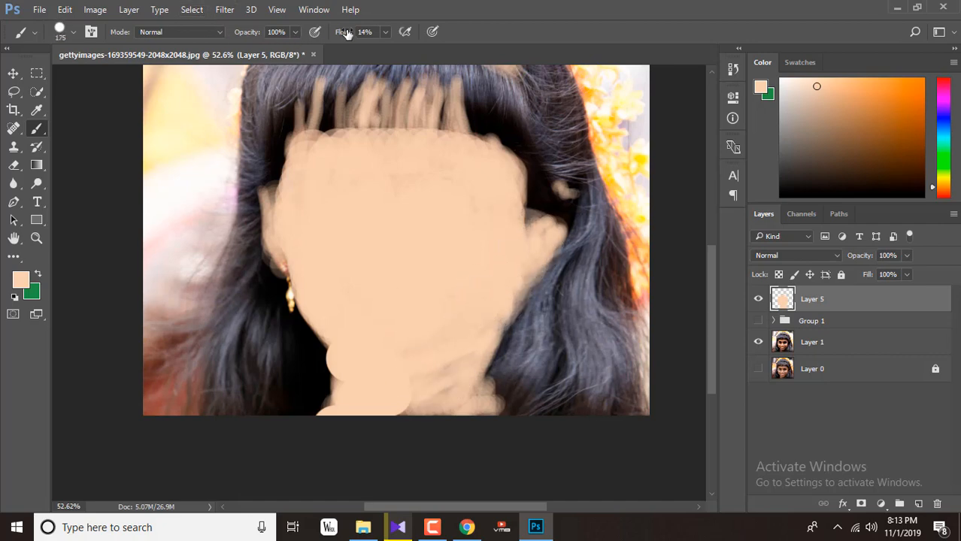
- Set the brush to 90 px with 100% flow and cover both ears, the right-hand jaw and the face edges with solid skin tone
key("bracketleft")
key("bracketleft")
key("bracketleft")
key("shift+0")
key("bracketleft")
mouse_move(531, 239)
left_mouse_down()
mouse_move(519, 278)
mouse_move(515, 257)
mouse_move(453, 352)
left_mouse_up()
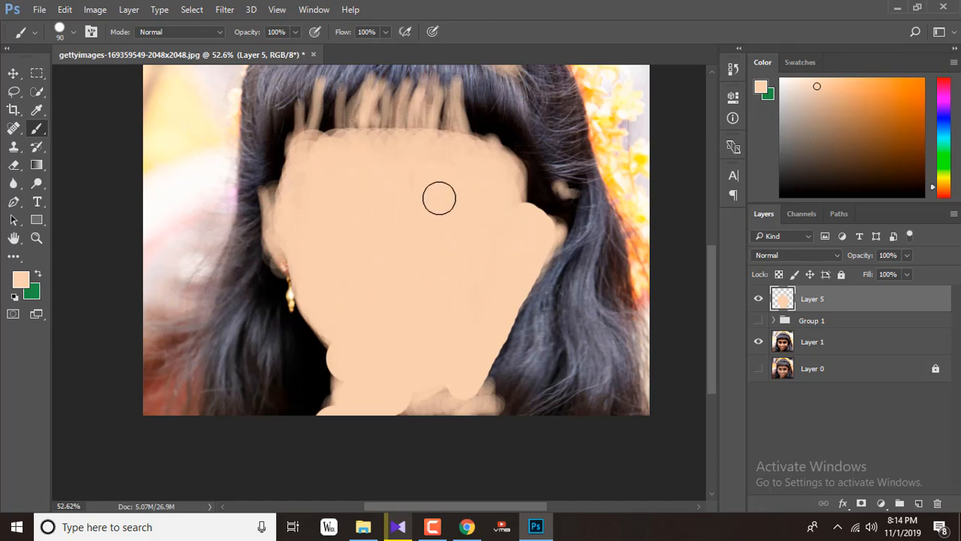
mouse_move(273, 202)
left_mouse_down()
mouse_move(285, 244)
mouse_move(277, 236)
mouse_move(523, 226)
mouse_move(481, 189)
left_mouse_up()
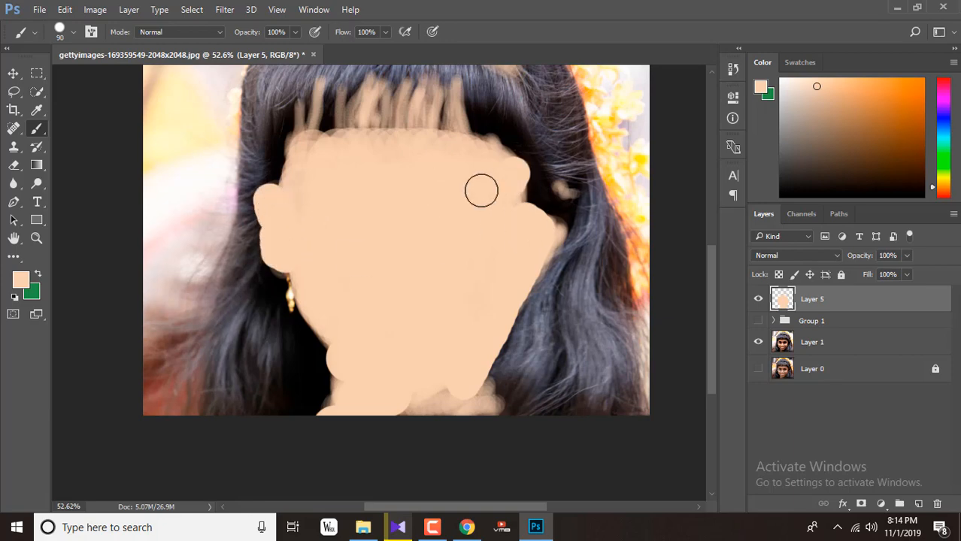
- Set Layer 5's blend mode to Soft Light and activate the Move tool
left_click(803, 256)
left_click(801, 389)
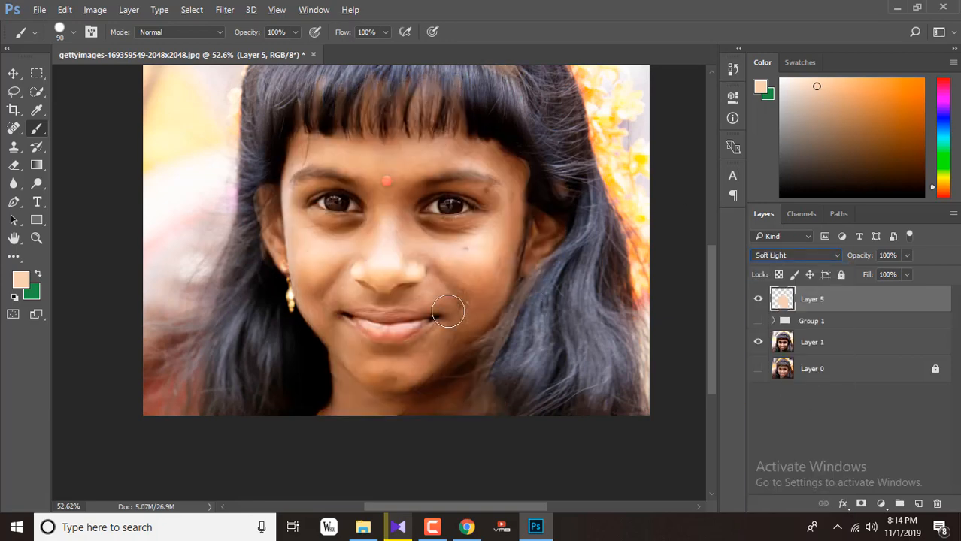
left_click(13, 74)
scroll(490, 319, "down", 5)
scroll(422, 399, "up", 4)
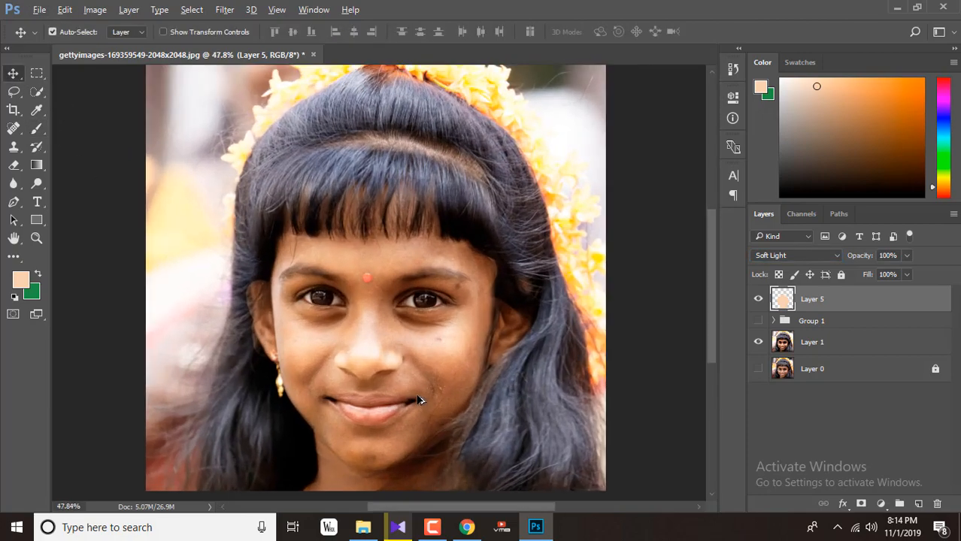
- Try a Brightness/Contrast adjustment on Layer 5 with contrast at 97, reset the values to 0, and toggle Use Legacy
left_click(95, 10)
mouse_move(128, 48)
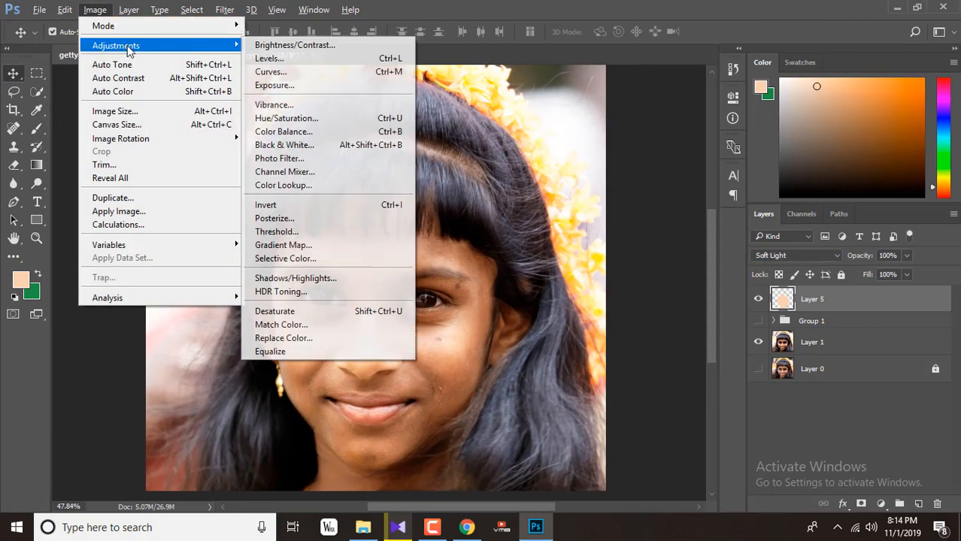
left_click(325, 45)
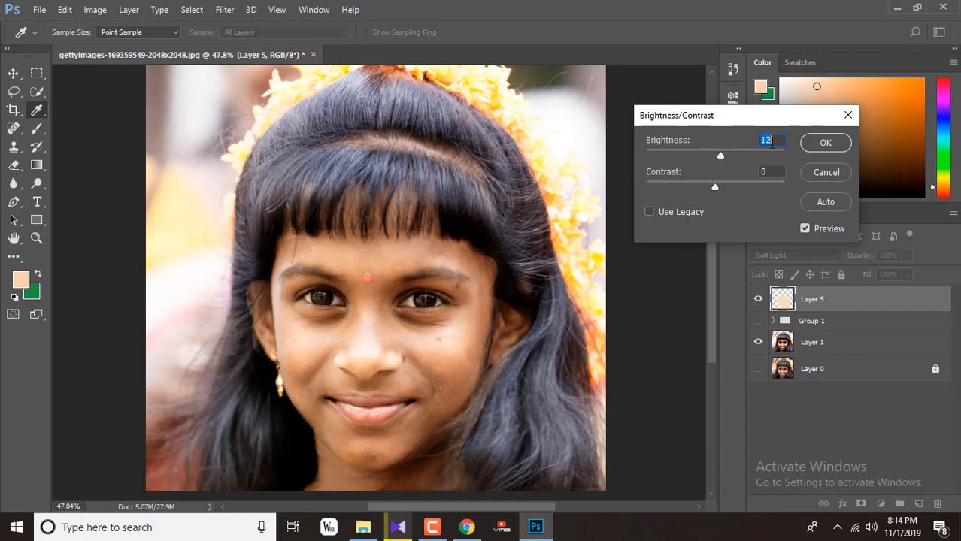
scroll(771, 141, "down", 8)
left_click(785, 174)
type("100")
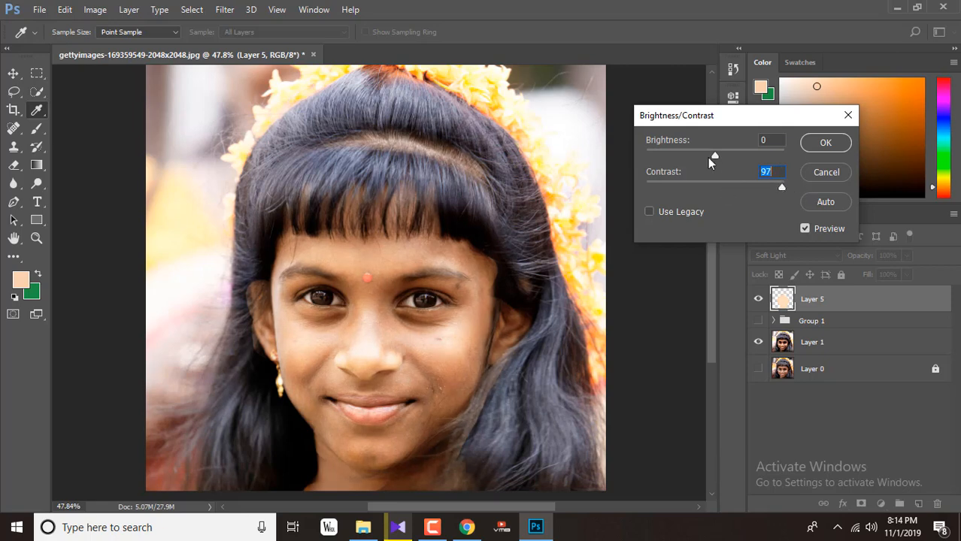
mouse_move(711, 158)
left_mouse_down()
mouse_move(686, 160)
mouse_move(715, 156)
left_mouse_up()
left_click_drag(781, 190, 692, 189)
left_click(649, 211)
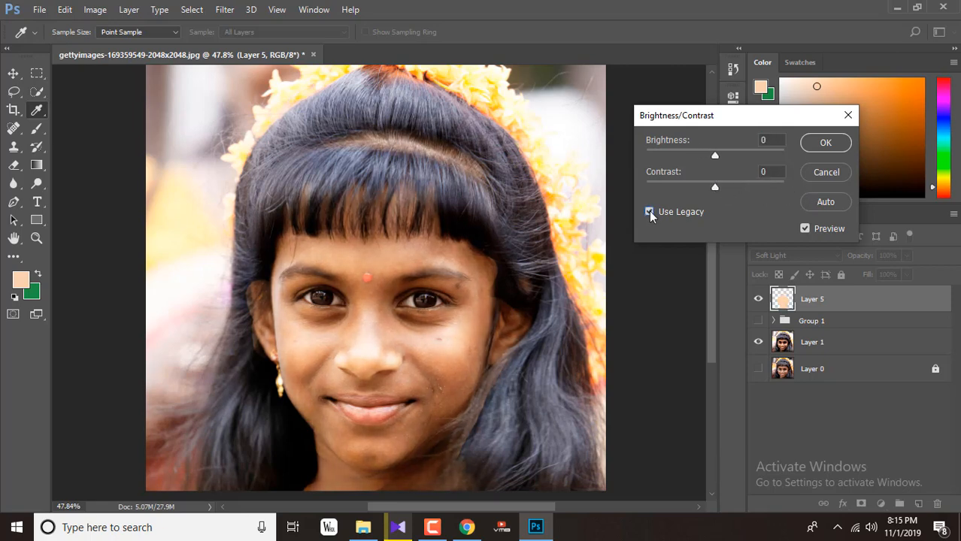
left_click(649, 211)
- Try raising the brightness and lowering the contrast of Layer 5, and cancel the adjustment
mouse_move(728, 158)
left_mouse_down()
mouse_move(756, 153)
mouse_move(729, 156)
left_mouse_up()
left_click_drag(716, 156, 664, 187)
left_click_drag(720, 155, 739, 155)
left_click_drag(663, 188, 612, 199)
mouse_move(739, 156)
left_mouse_down()
mouse_move(717, 158)
mouse_move(739, 154)
left_mouse_up()
left_click(823, 172)
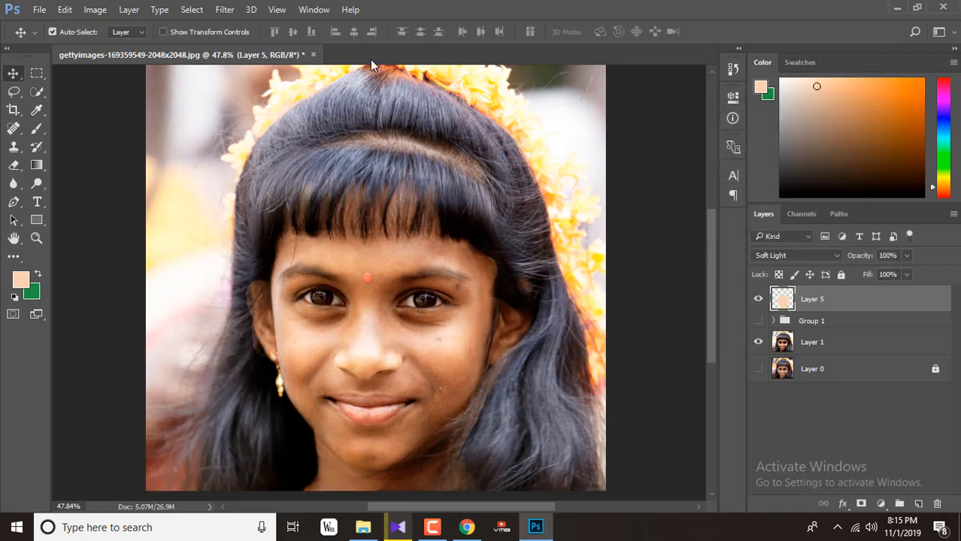
left_click(131, 10)
left_click(95, 9)
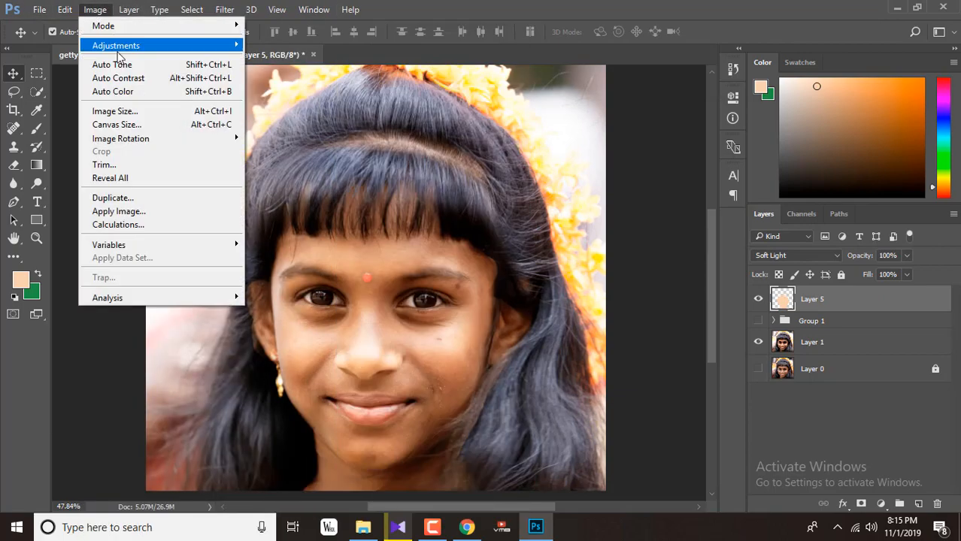
mouse_move(148, 46)
left_click(311, 118)
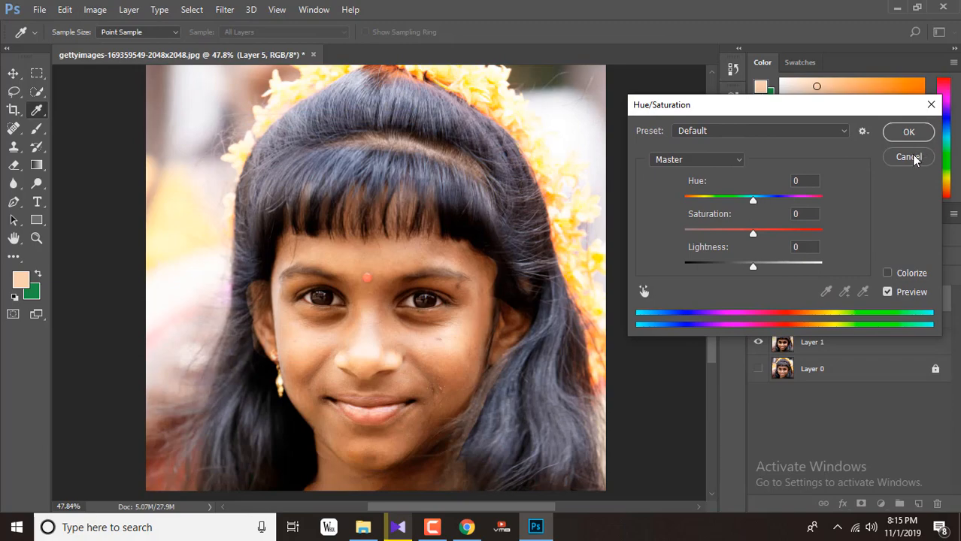
left_click(681, 157)
left_click(906, 157)
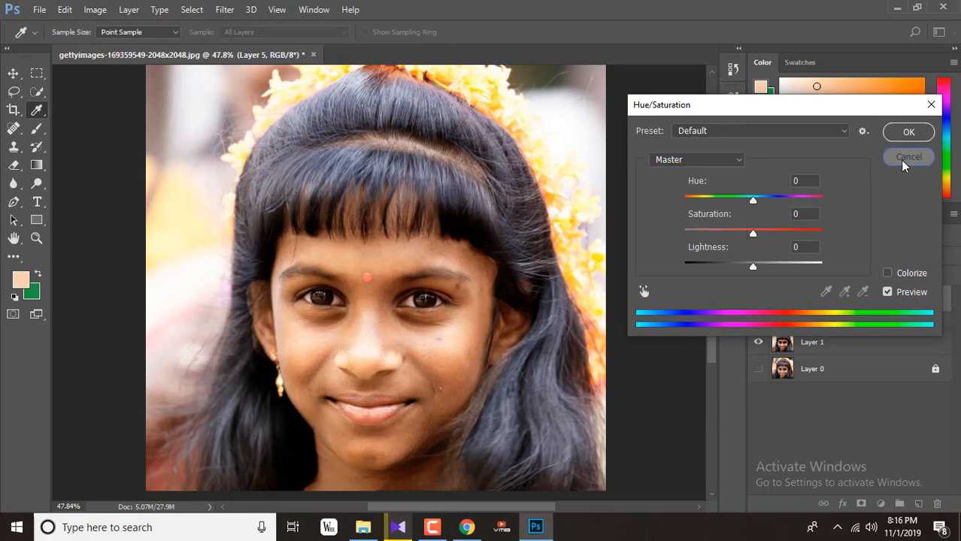
left_click(906, 157)
- Start a Color Balance adjustment on Layer 5 and shift the midtones to +7 red and +7 green, with a slight blue adjustment
left_click(95, 10)
mouse_move(150, 45)
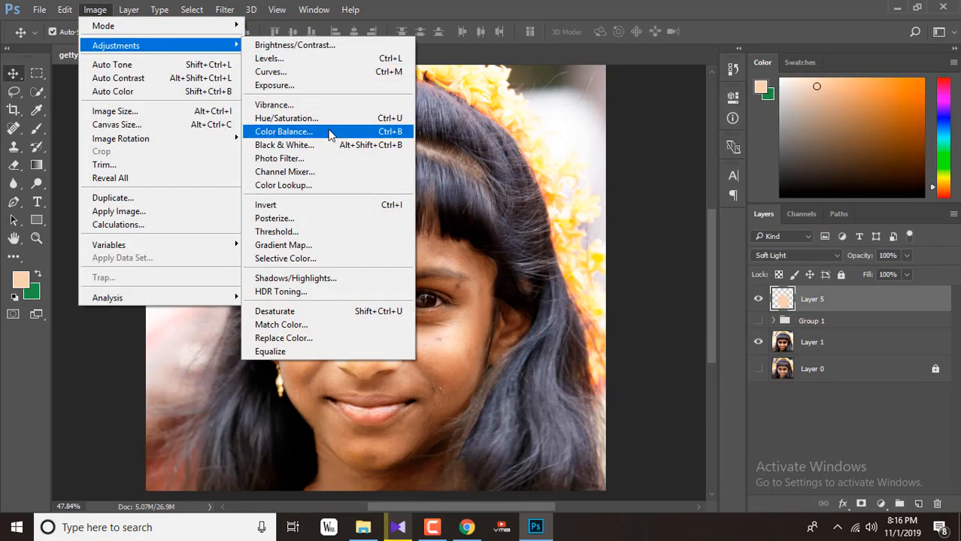
left_click(331, 132)
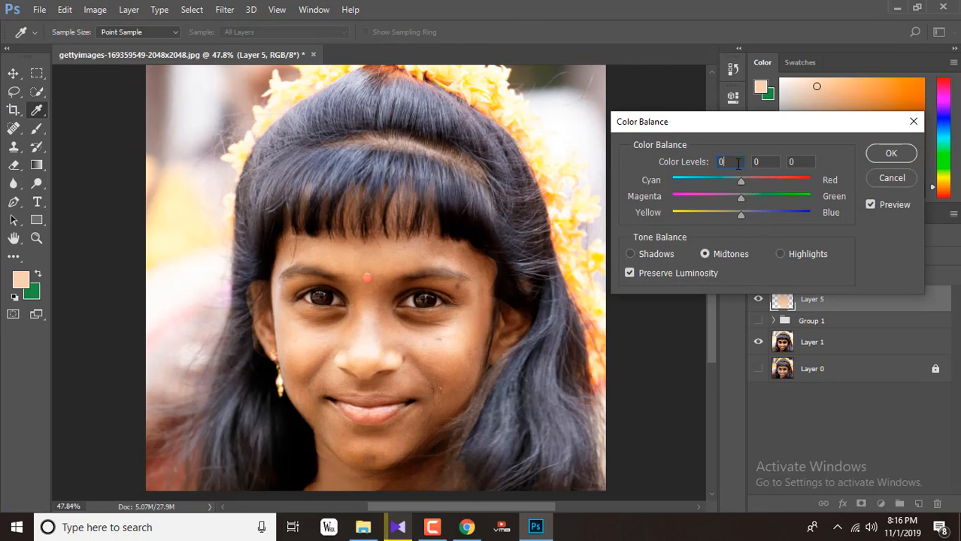
key("Up")
key("Up")
key("Up")
left_click(773, 163)
key("Up")
key("Up")
left_click(808, 162)
key("Up")
key("Up")
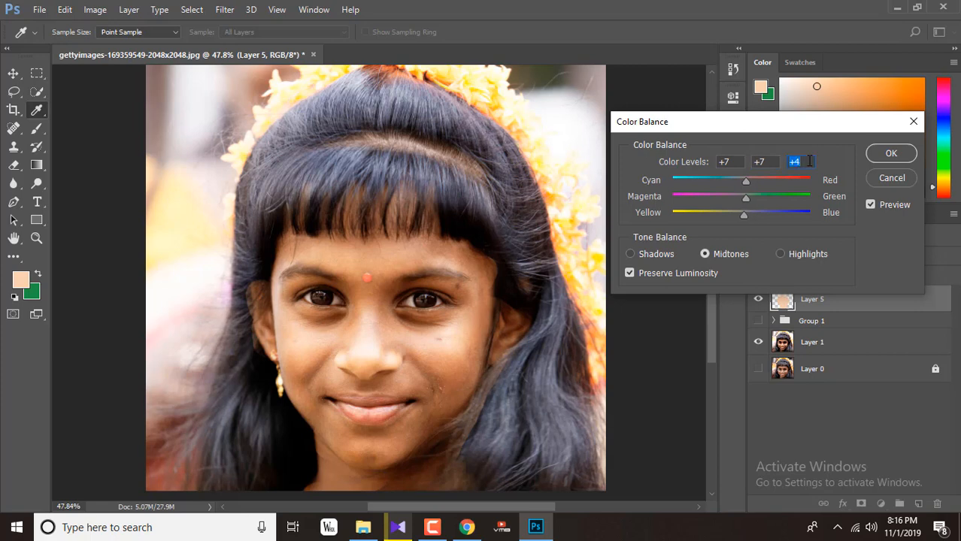
mouse_move(746, 215)
left_mouse_down()
mouse_move(795, 215)
mouse_move(742, 215)
left_mouse_up()
left_click(801, 162)
- Adjust the red, green and blue color levels of Layer 5's shadows in the color balance
left_click(657, 255)
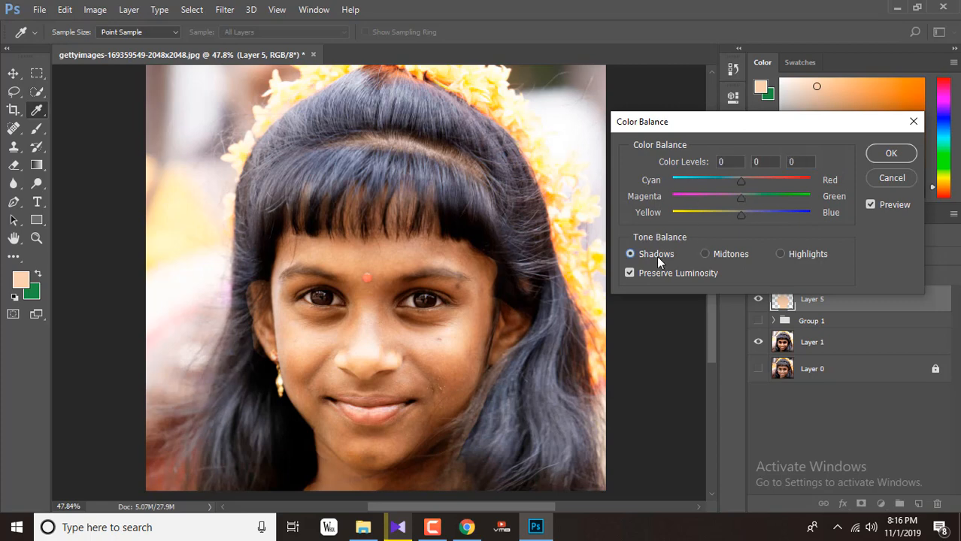
key("Up")
key("Up")
key("Up")
key("Up")
left_click(766, 163)
left_click(795, 162)
key("Up")
key("Up")
left_click_drag(782, 186, 721, 198)
left_click(744, 216)
- Set the highlights' Cyan–Red level to -7, apply the color balance, and compare the portrait with and without Layer 5
left_click(795, 256)
left_click_drag(736, 179, 734, 180)
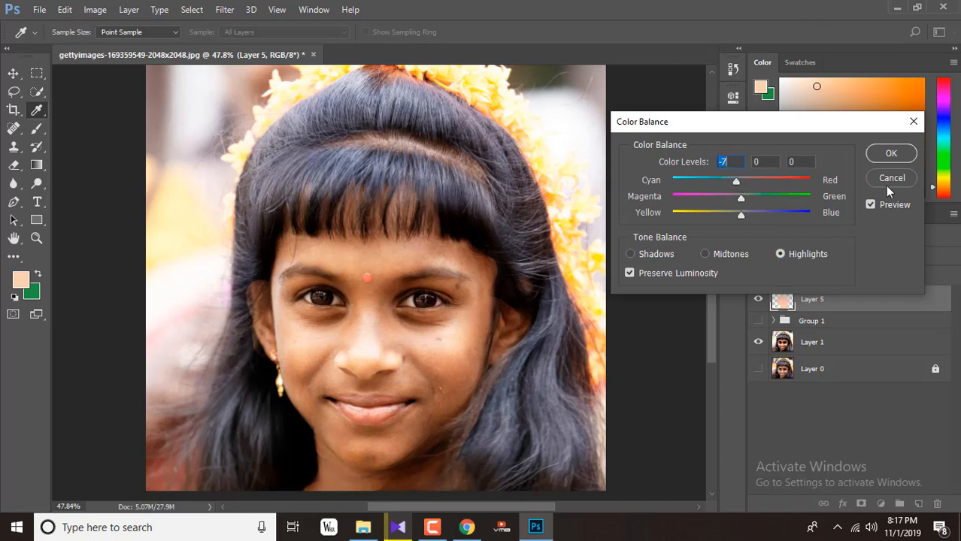
left_click(892, 156)
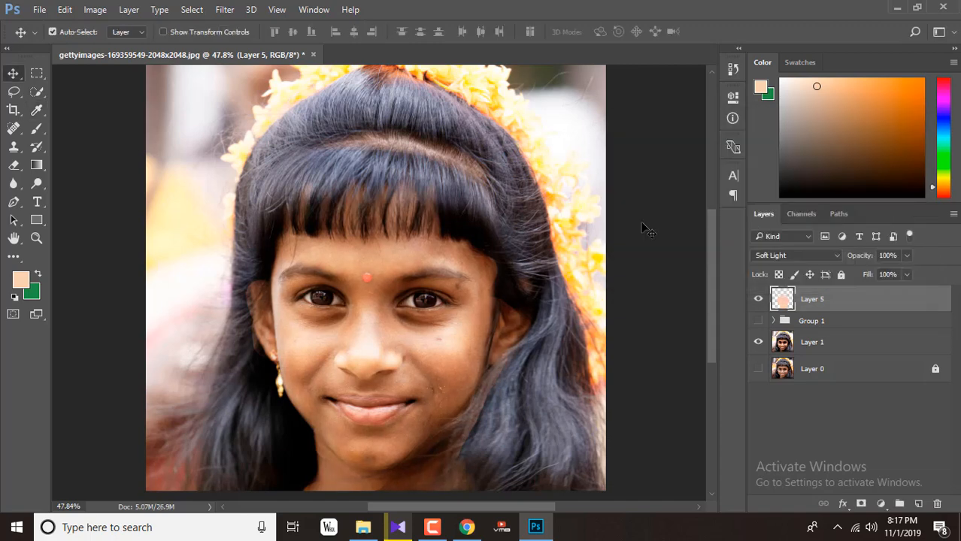
left_click(759, 299)
left_click(759, 299)
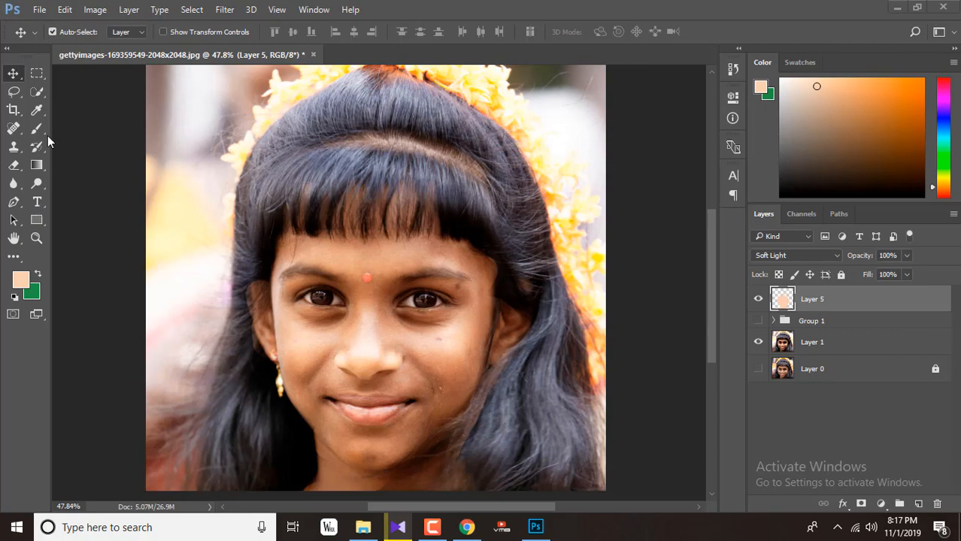
- Trace the outline of both lips with the Pen tool and convert the closed path into a selection
scroll(380, 457, "up", 5)
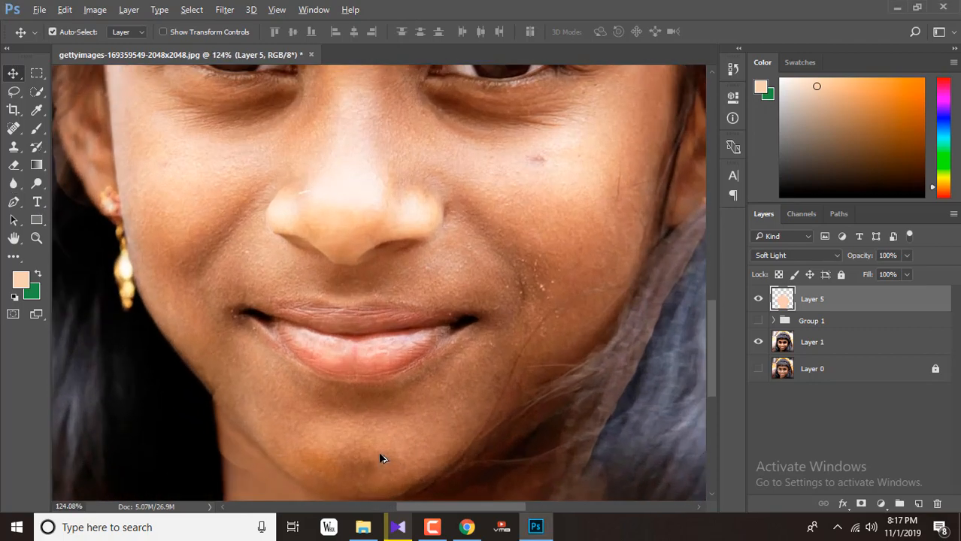
scroll(283, 407, "up", 1)
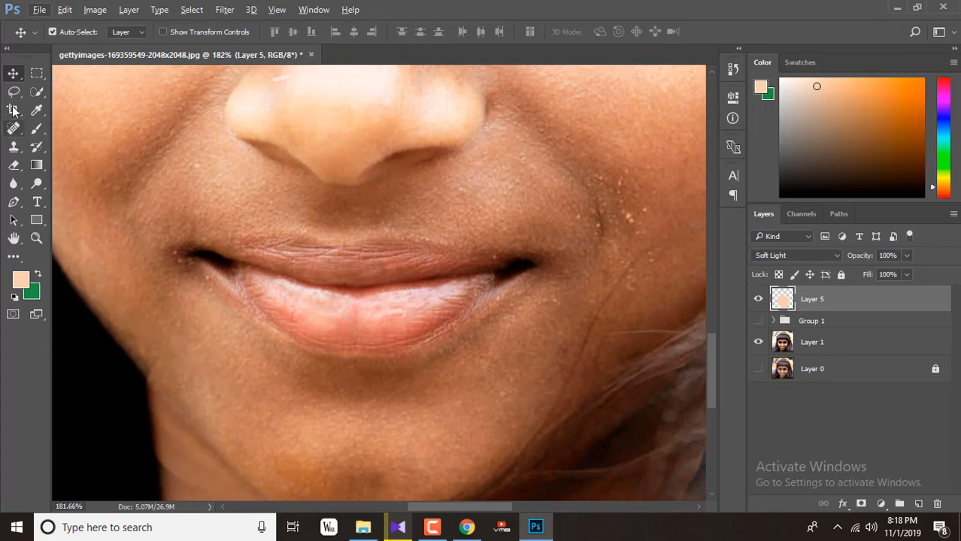
left_click(13, 202)
left_click(193, 250)
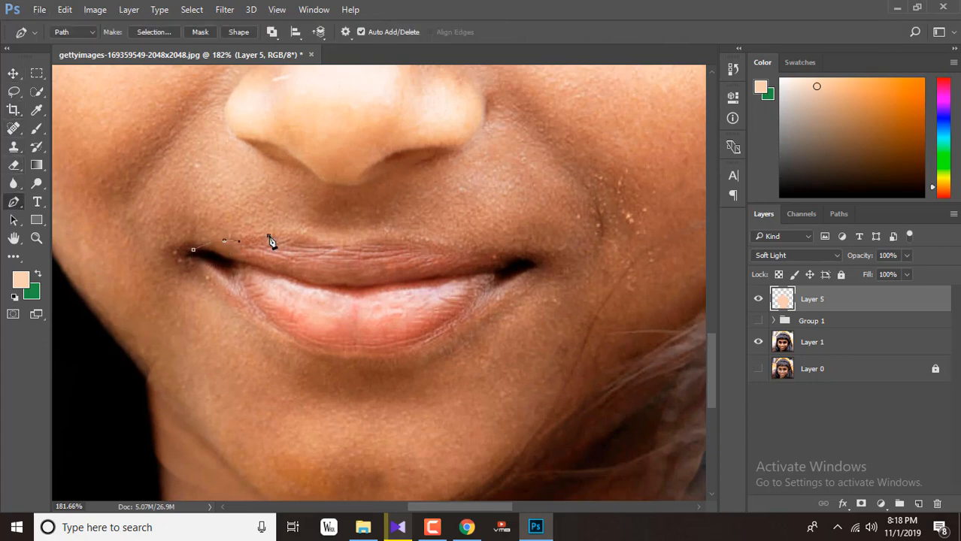
left_click_drag(269, 236, 346, 248)
left_click_drag(460, 249, 535, 272)
left_click_drag(533, 269, 527, 259)
left_click(535, 264)
left_click(444, 332)
left_click_drag(191, 260, 185, 254)
left_click(185, 254)
key("ctrl+Return")
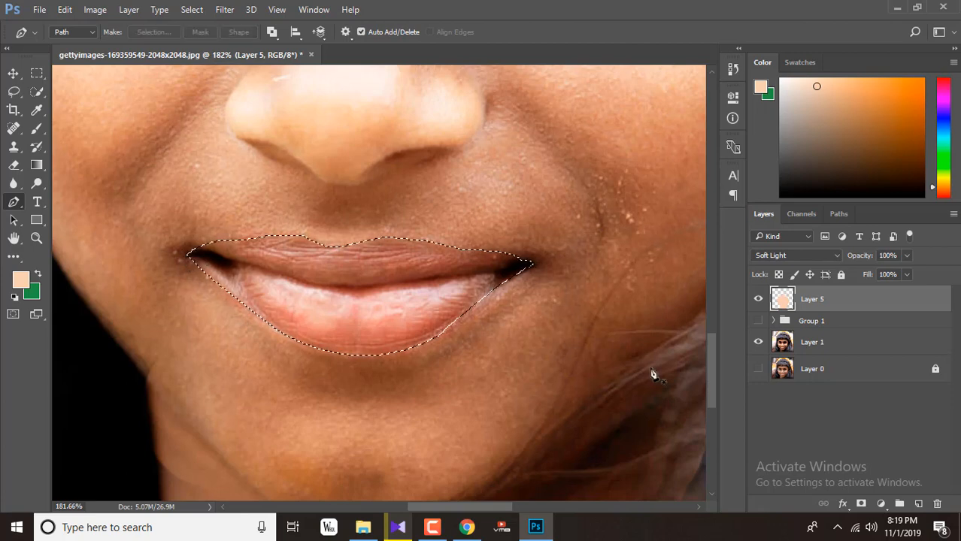
- Switch to Chrome and search Google for "lipstick colour code"
left_click(23, 280)
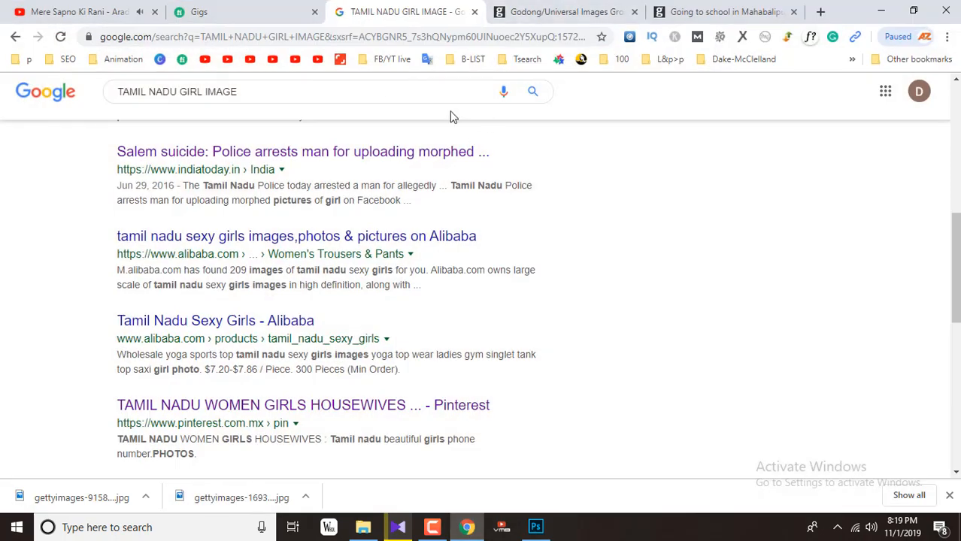
left_click(289, 93)
key("ctrl+a")
type("lipis")
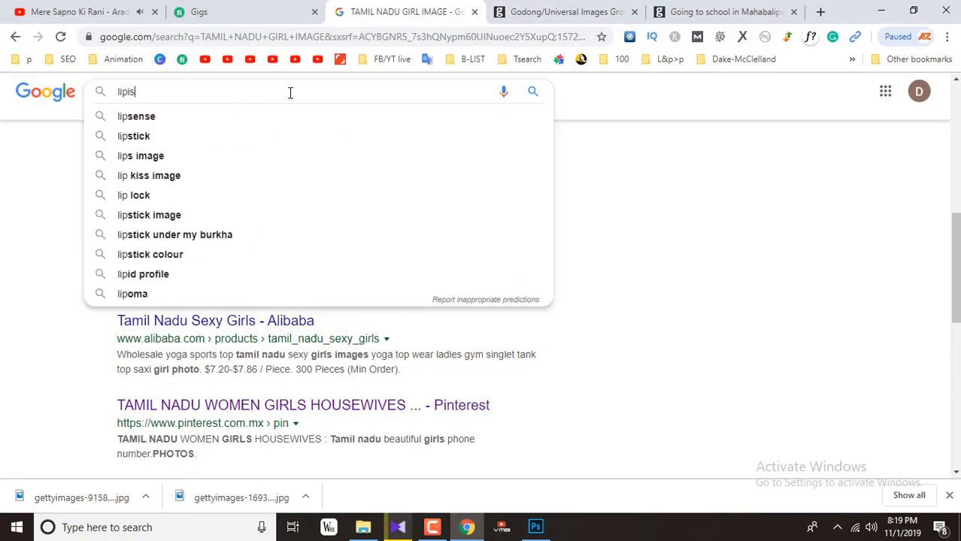
type("tic")
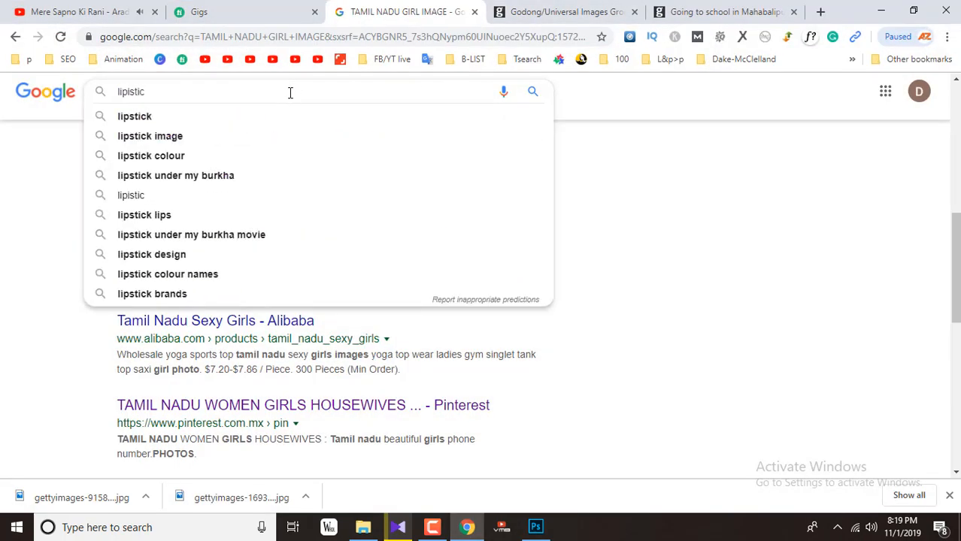
left_click(182, 155)
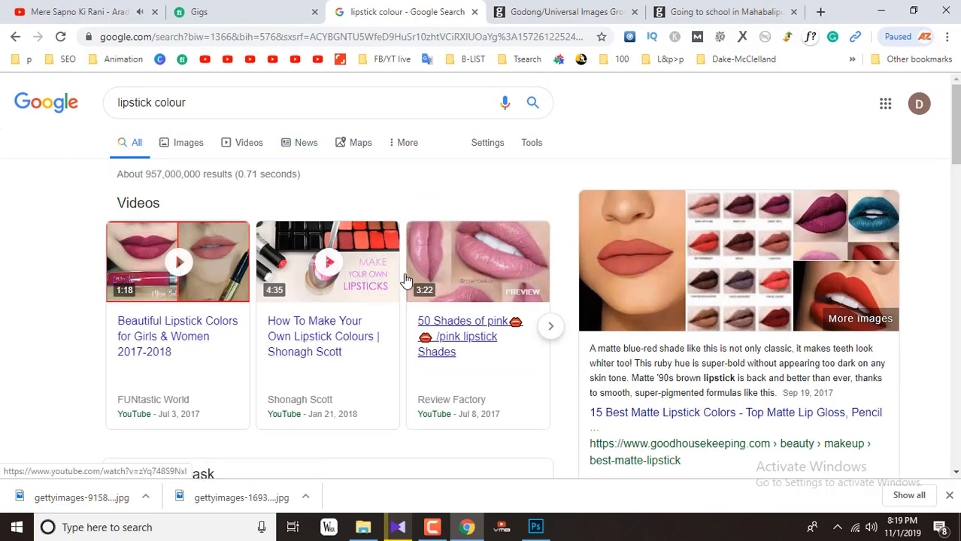
left_click(203, 102)
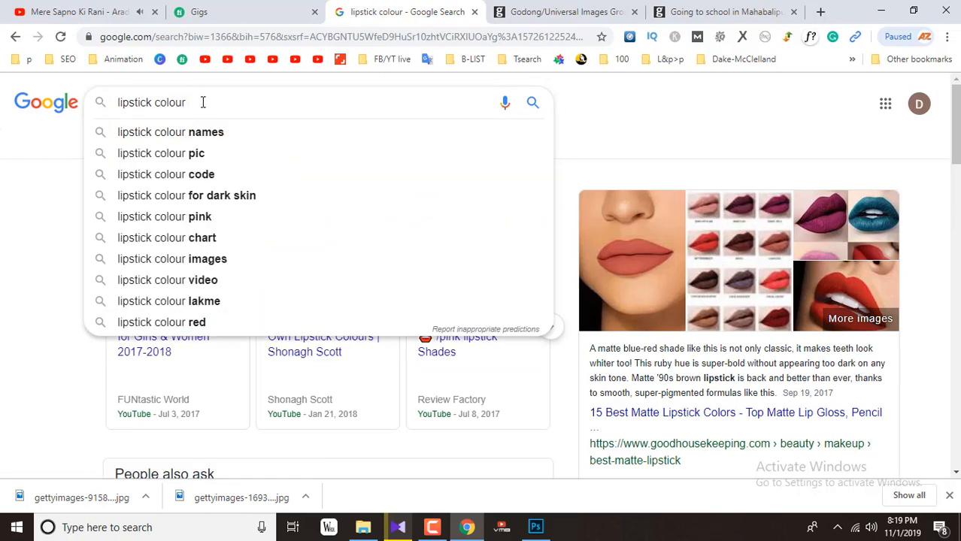
type("code")
key("Return")
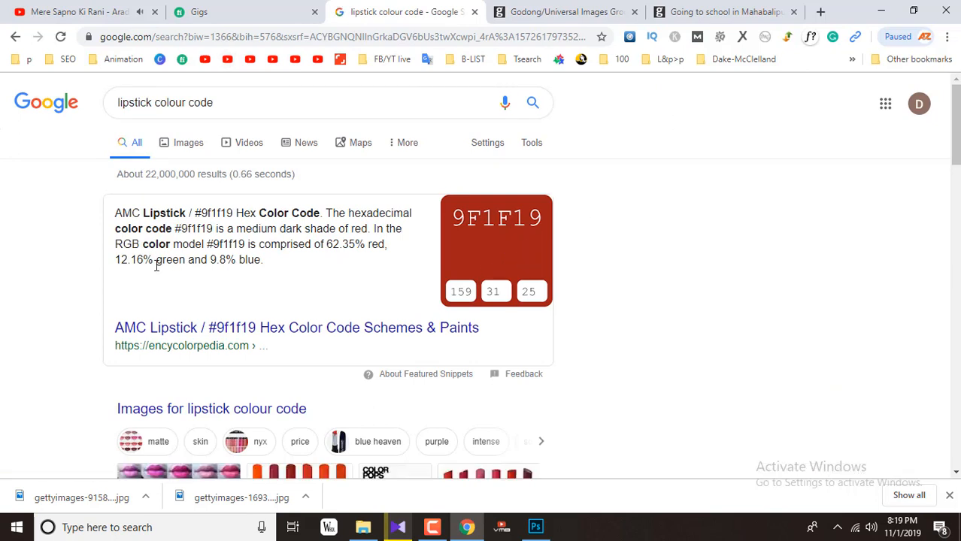
- Copy the lipstick hex code 9f1f19 from the featured search result
scroll(487, 299, "down", 1)
left_click_drag(245, 173, 213, 176)
key("ctrl+c")
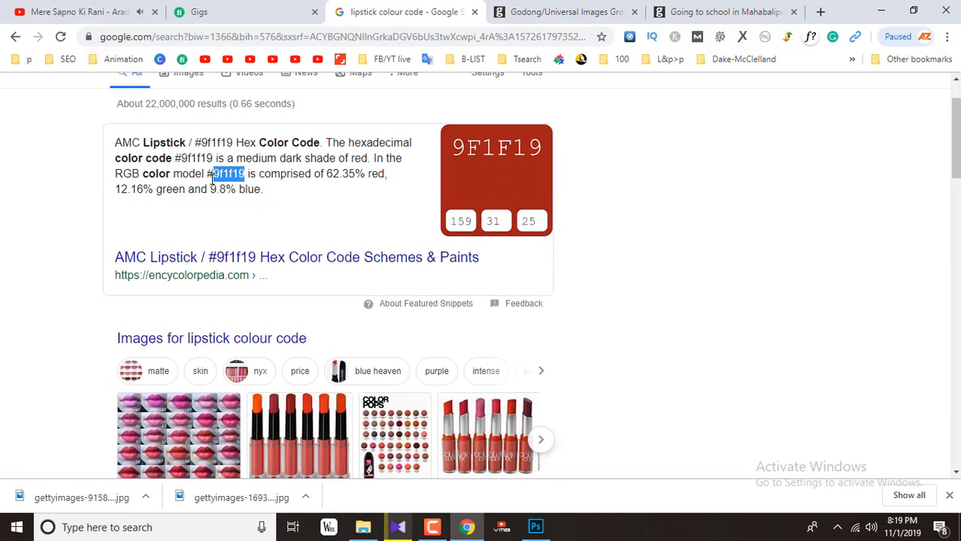
- Switch back to Photoshop, add a new layer above Layer 5, and set the foreground color to 9f1f19
left_click(536, 527)
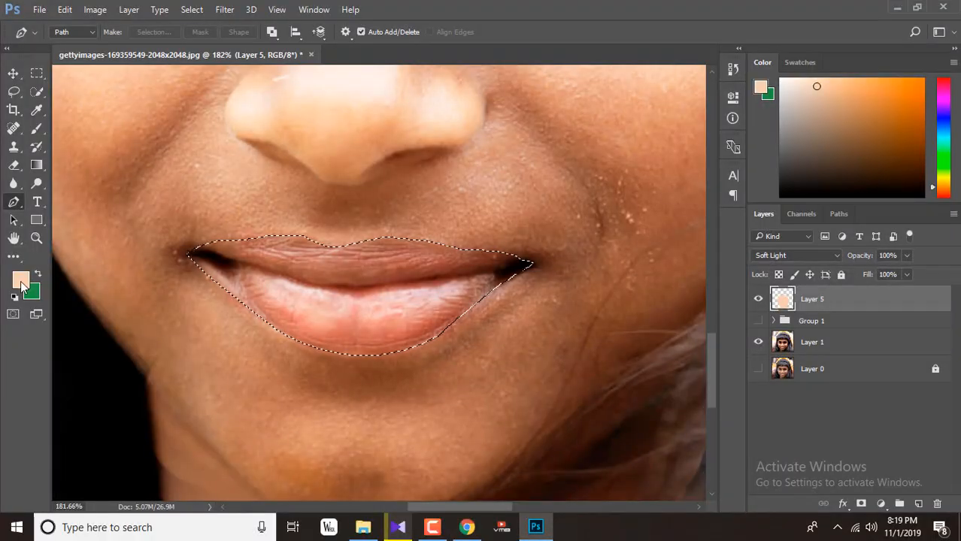
left_click(20, 280)
left_click(727, 340)
right_click(724, 342)
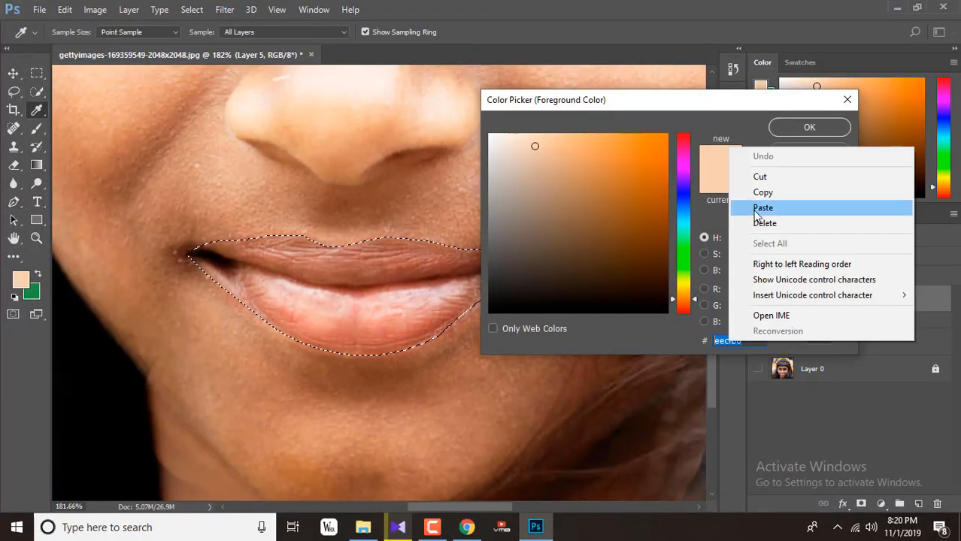
left_click(756, 204)
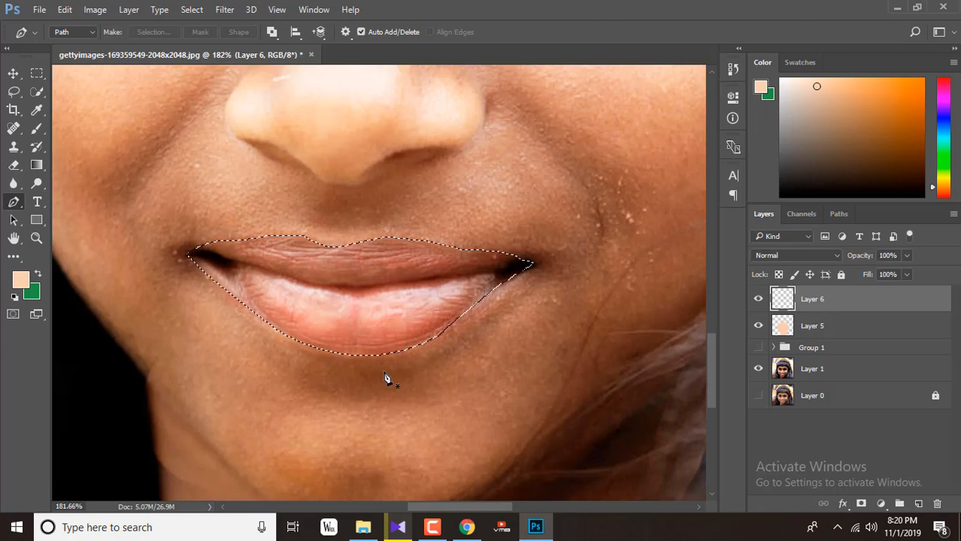
key("i")
left_click(23, 283)
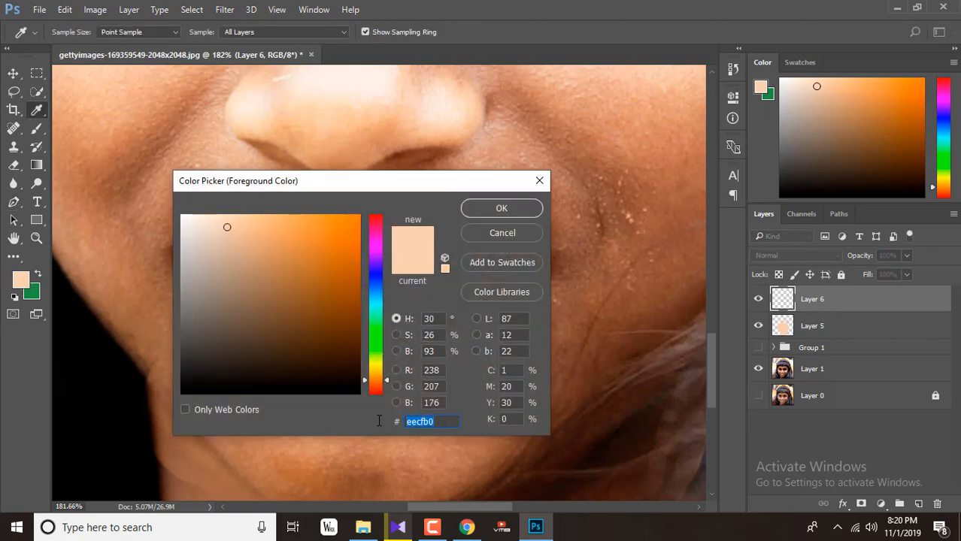
key("ctrl+v")
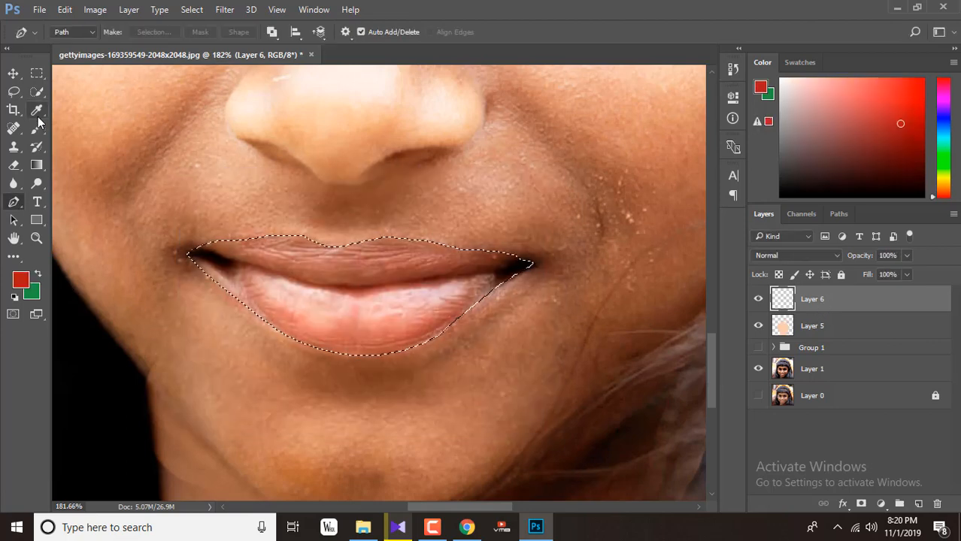
- Brush solid red over the selected lips on the new layer at 100% flow, and undo the painting
left_click(36, 127)
mouse_move(225, 279)
left_mouse_down()
mouse_move(252, 269)
mouse_move(504, 279)
mouse_move(289, 347)
mouse_move(316, 335)
left_mouse_up()
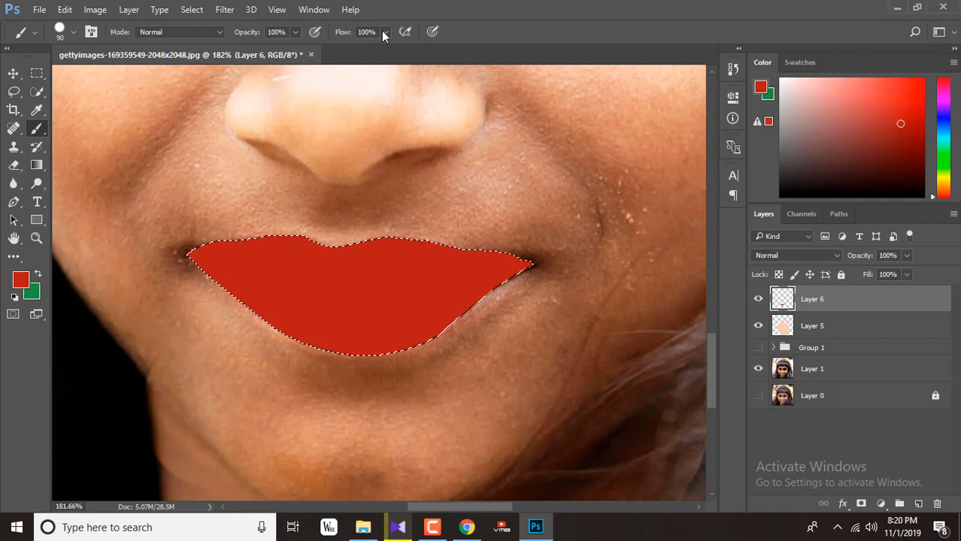
key("ctrl+z")
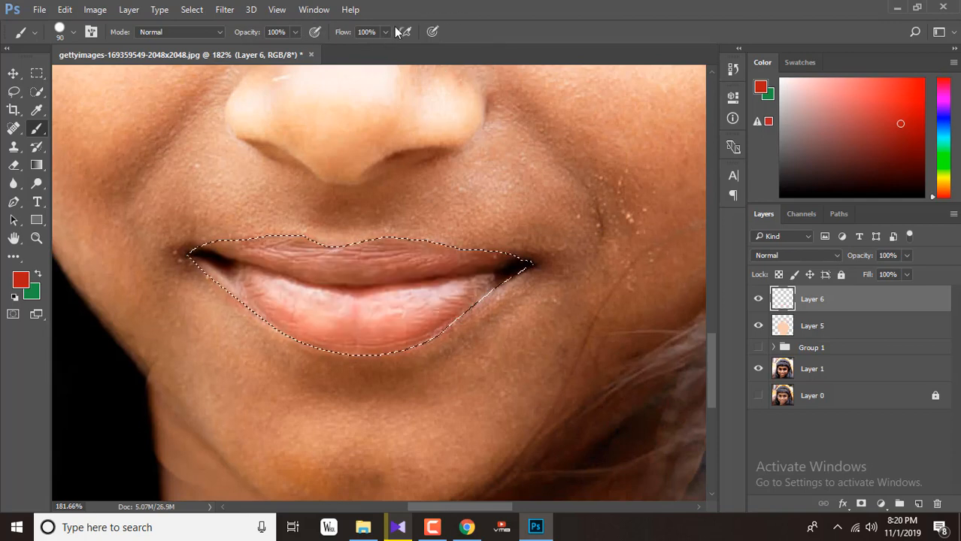
- Lower the brush flow to 46% and paint the selected lips solid red on Layer 6
left_click_drag(385, 31, 347, 49)
left_click_drag(301, 273, 266, 277)
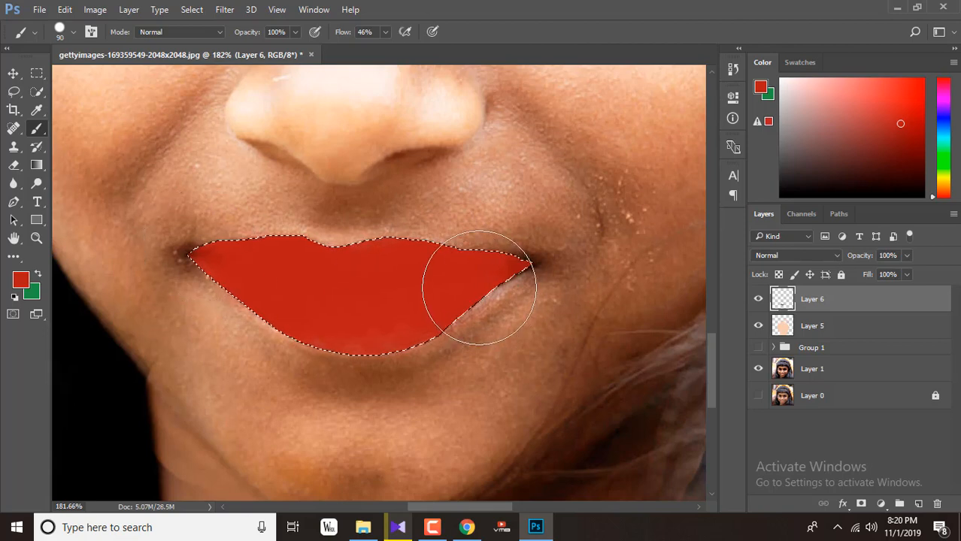
- Try the Soft Light, Multiply and Linear Burn blend modes on the red lip layer
left_click(797, 255)
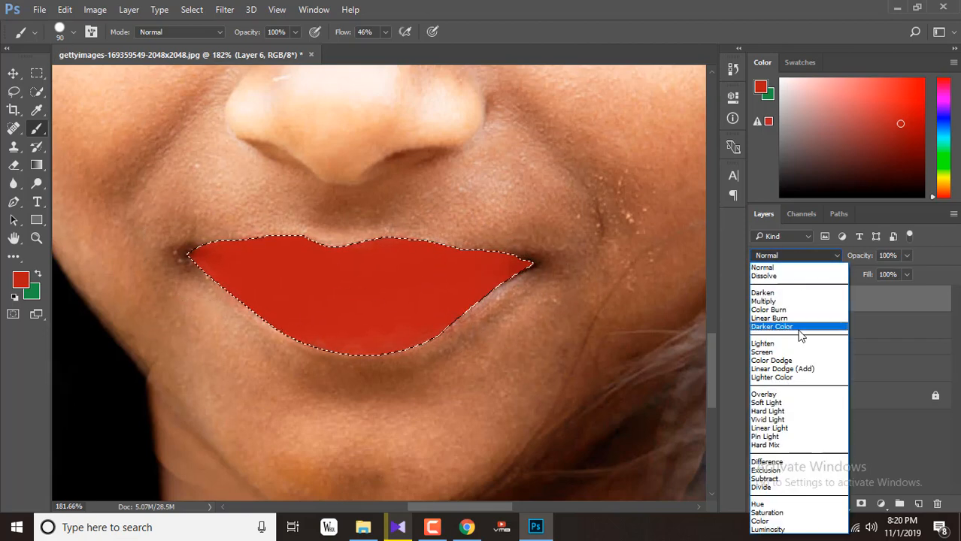
left_click(775, 403)
left_click(801, 256)
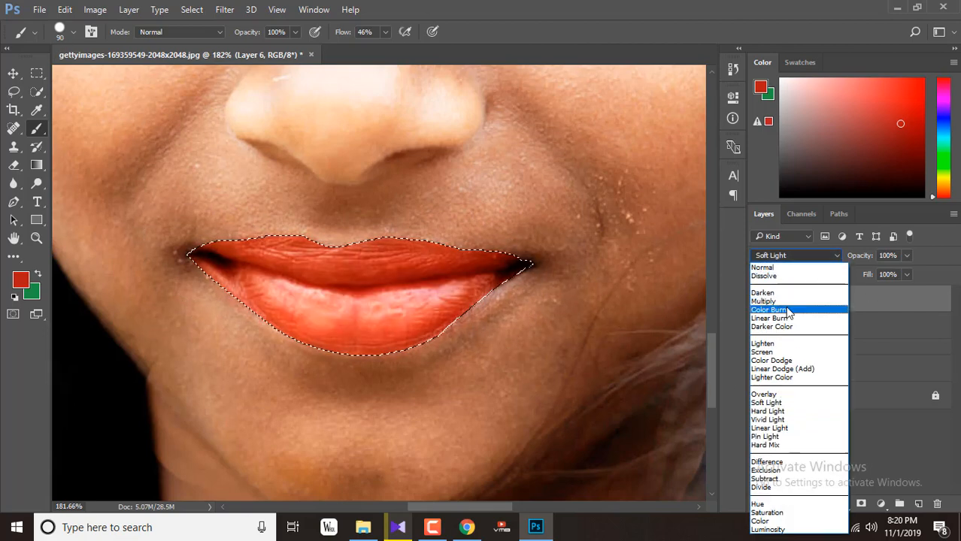
left_click(782, 302)
left_click(797, 257)
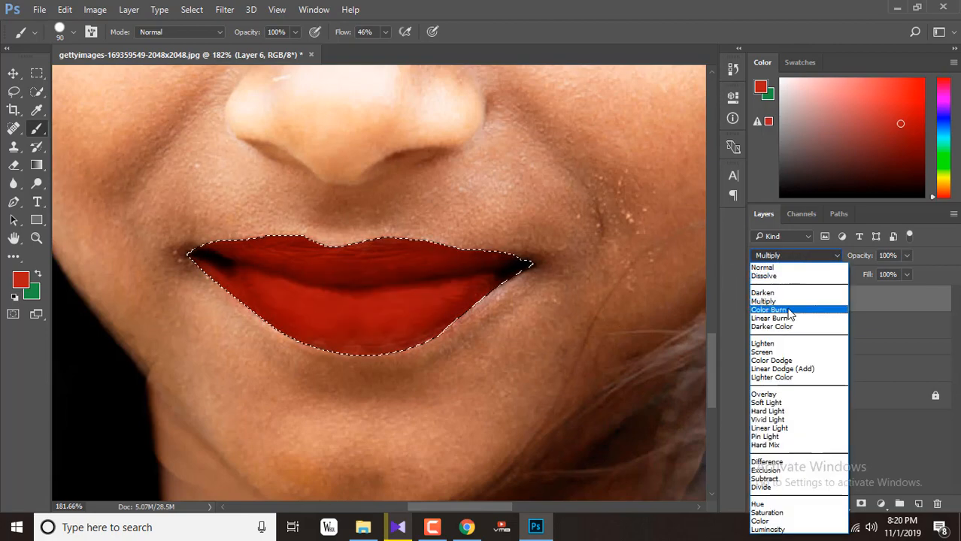
left_click(783, 318)
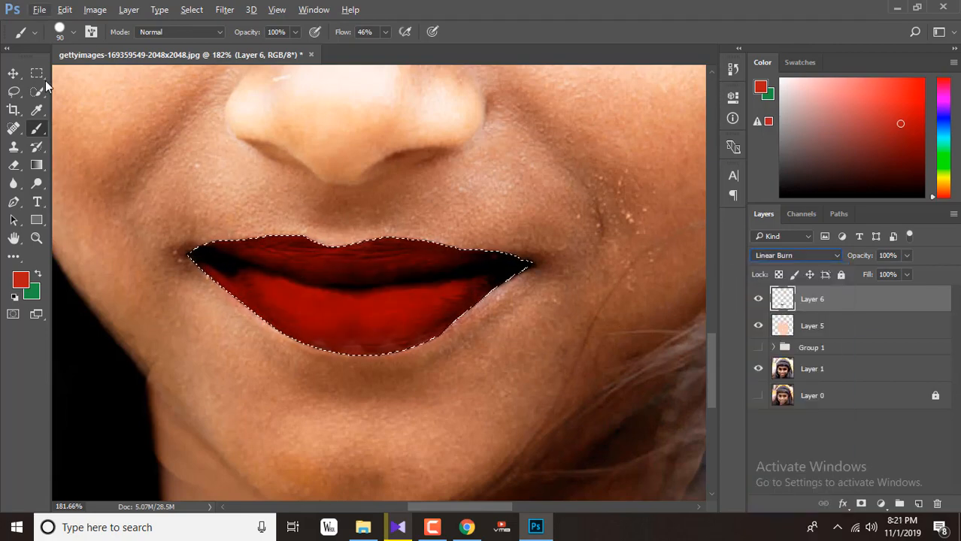
- Switch to the Move tool and remove the selection around the lips
left_click(14, 74)
scroll(665, 377, "down", 10)
left_click_drag(641, 342, 350, 267)
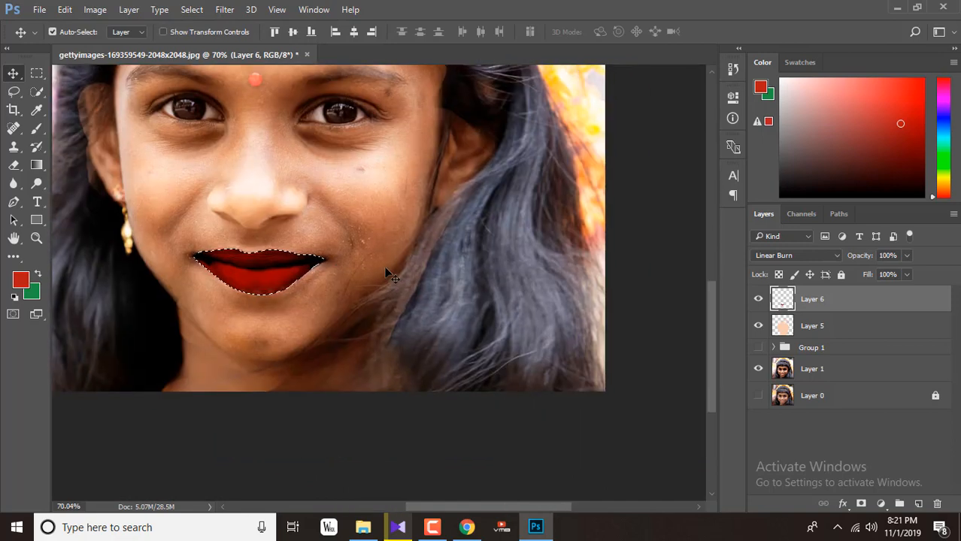
key("ctrl+d")
- Try the Darken, Color Burn and Soft Light blend modes on the lip layer
left_click(792, 256)
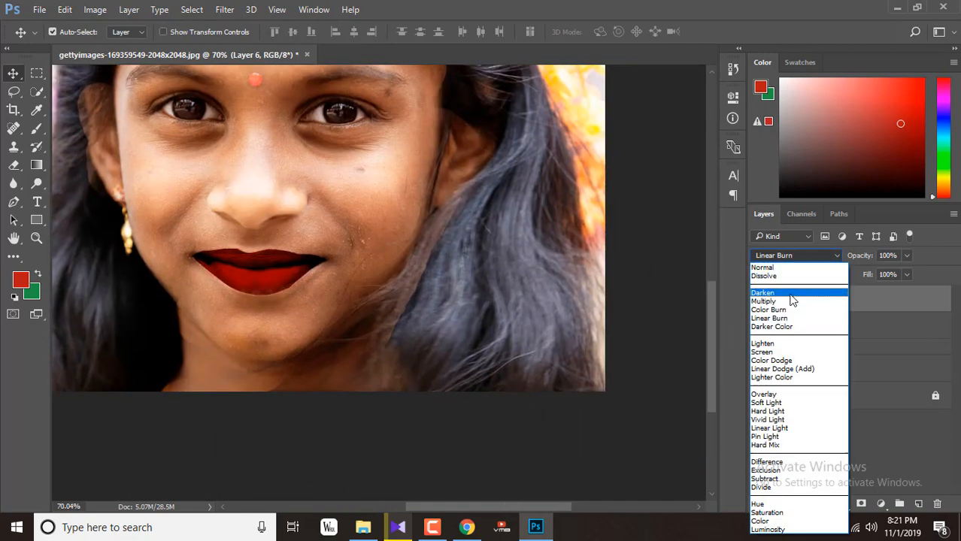
left_click(789, 294)
left_click(793, 254)
left_click(786, 309)
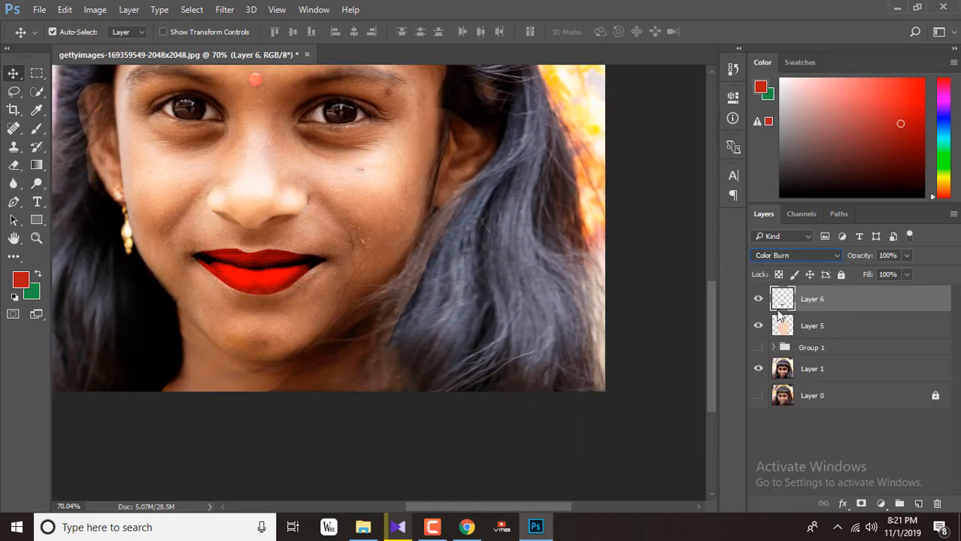
left_click(795, 256)
left_click(777, 403)
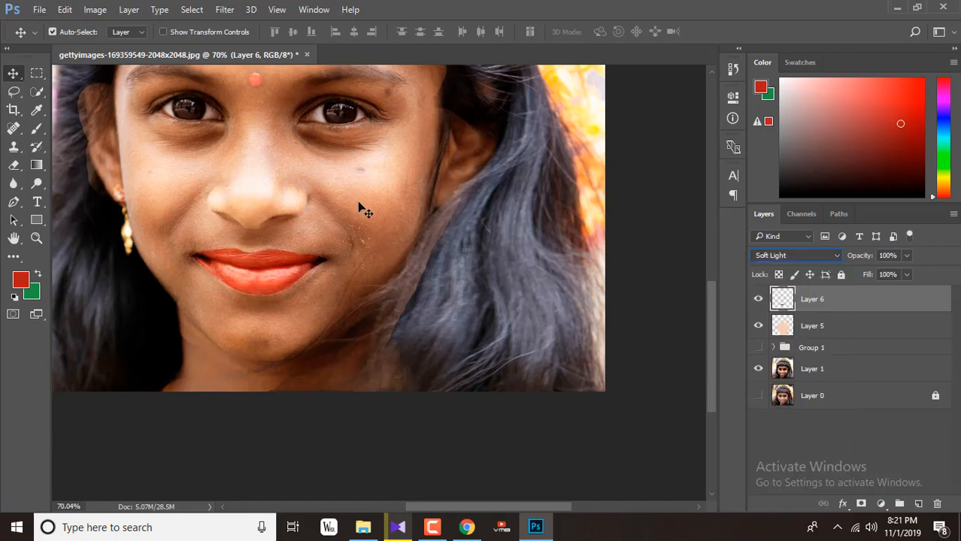
- Zoom out to show the whole portrait and reselect Layer 6
left_click(67, 506)
left_click(246, 431)
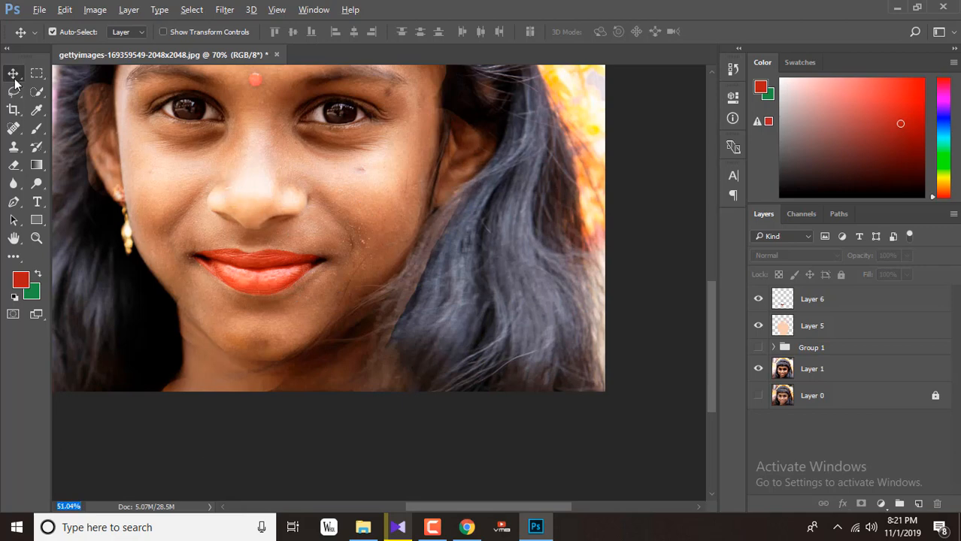
left_click(818, 305)
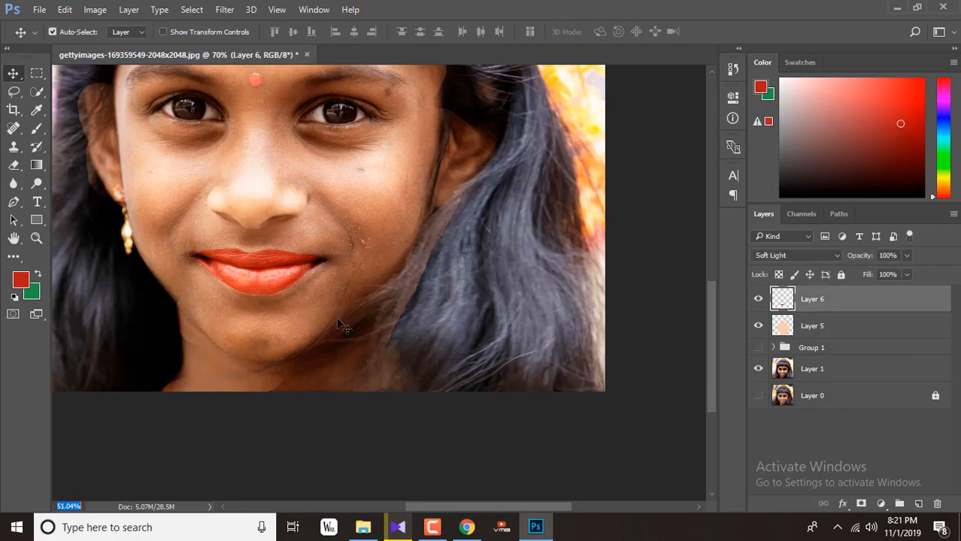
left_click(352, 425)
key("Return")
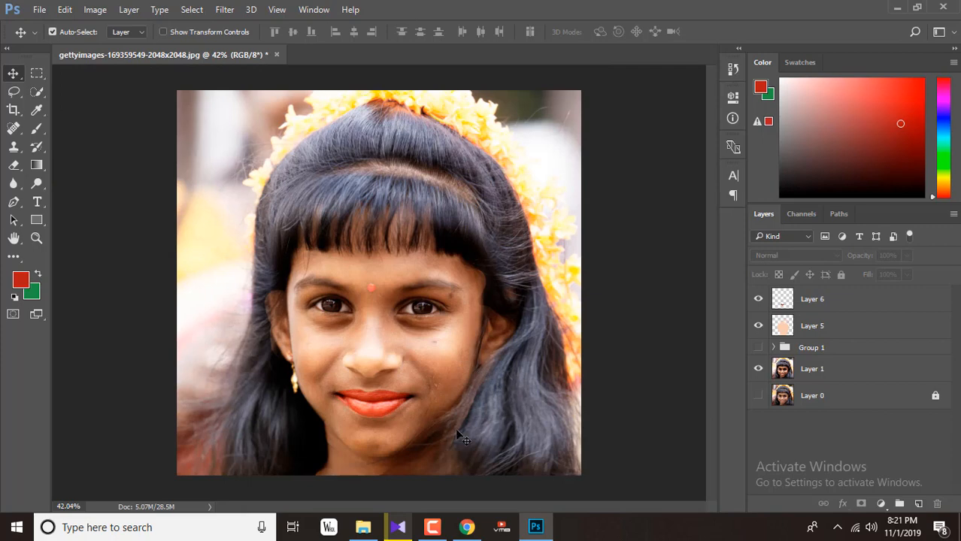
left_click(782, 237)
left_click(849, 301)
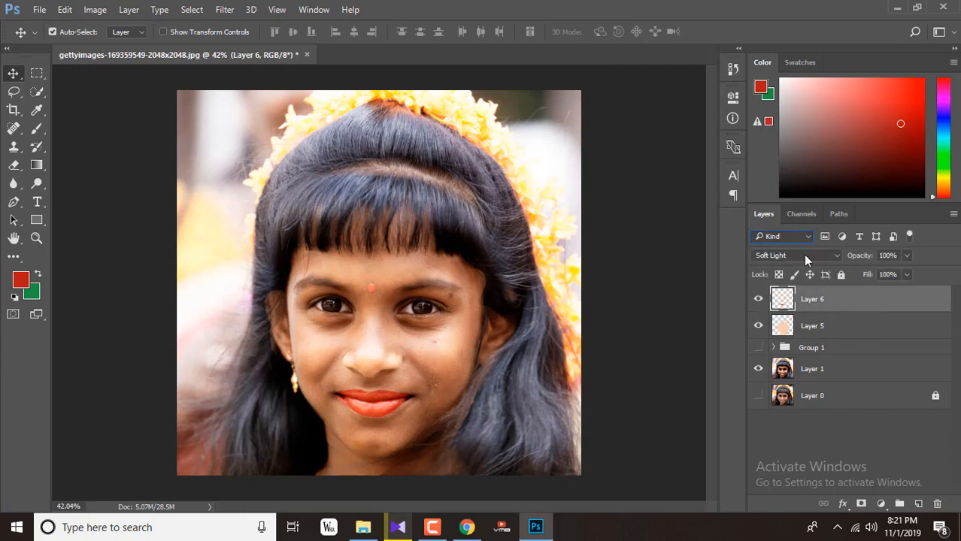
- Compare Hard Light and Overlay on Layer 6, and set its blend mode to Multiply
left_click(797, 255)
left_click(804, 412)
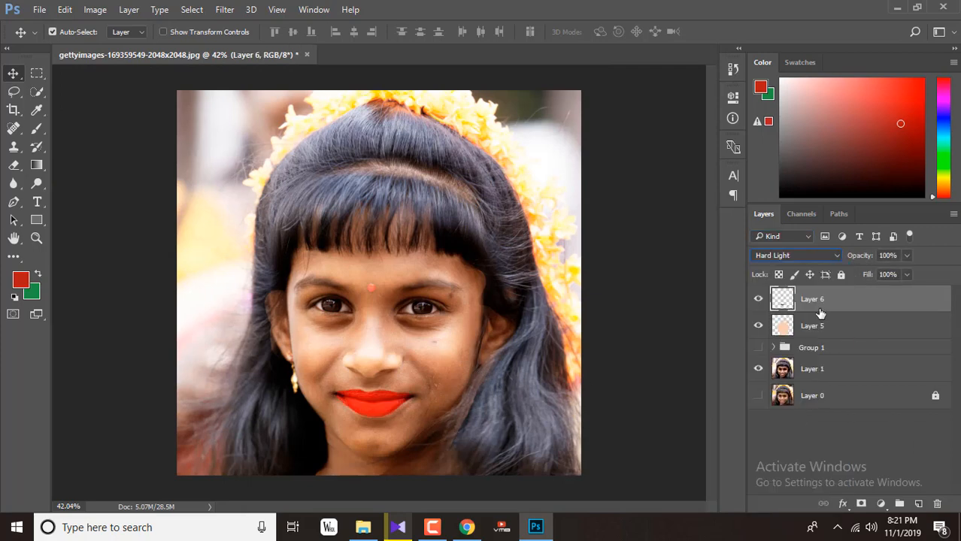
left_click(797, 255)
left_click(762, 395)
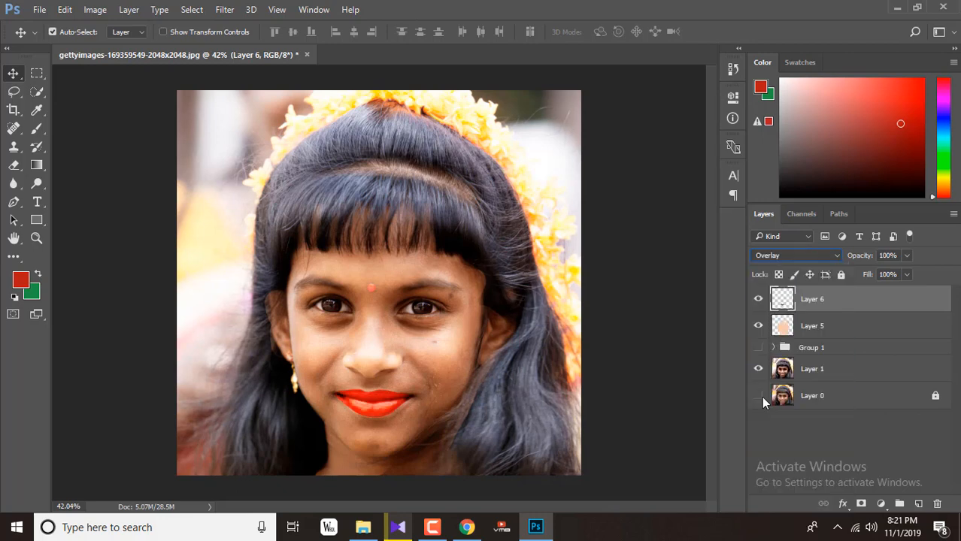
left_click(795, 257)
left_click(795, 310)
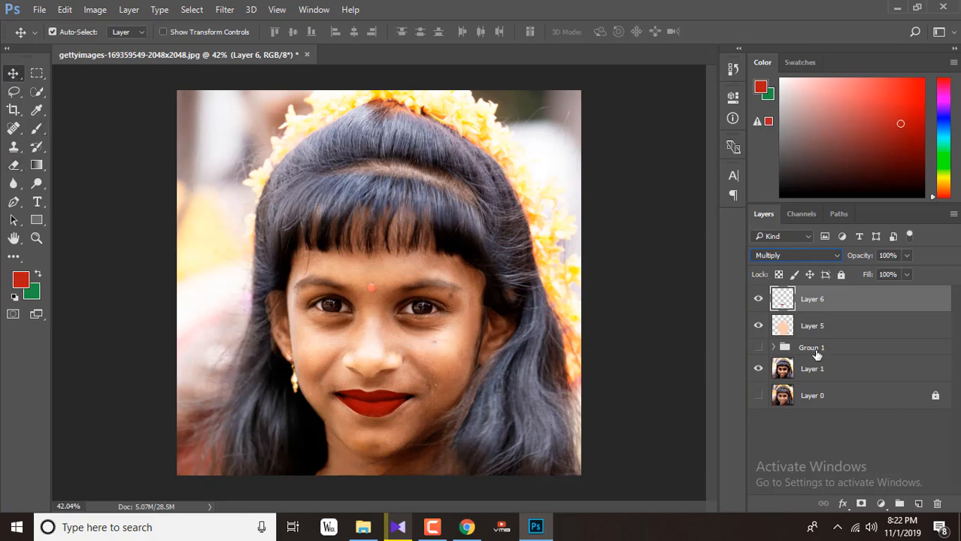
left_click(74, 505)
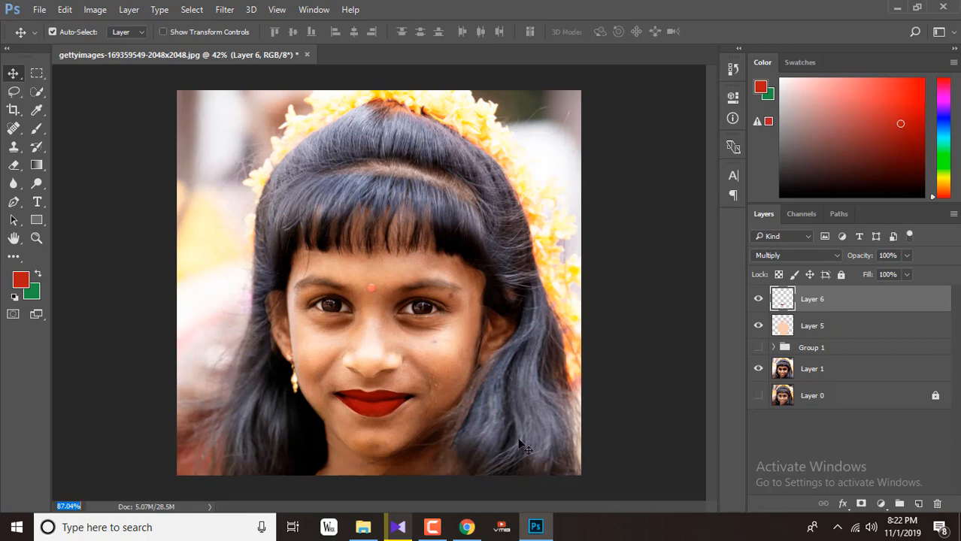
left_click(596, 445)
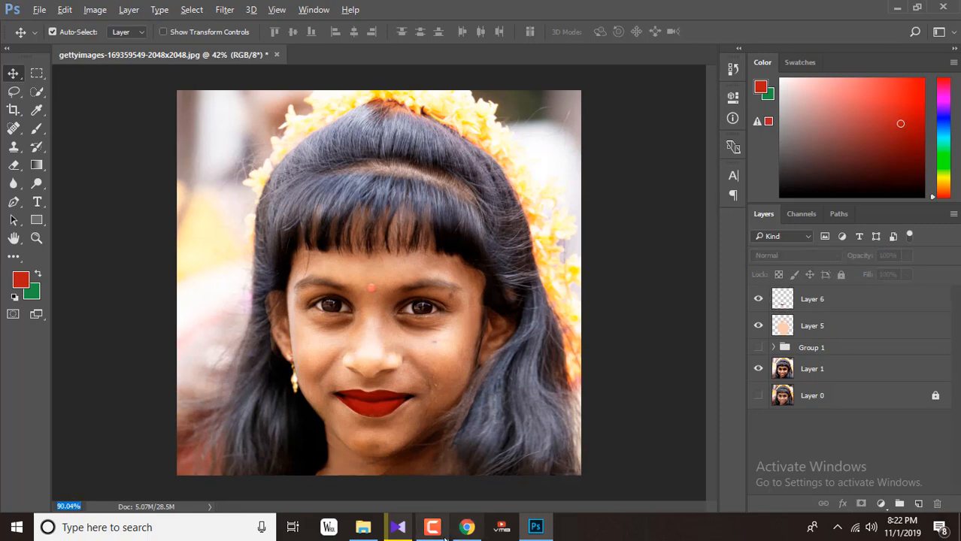